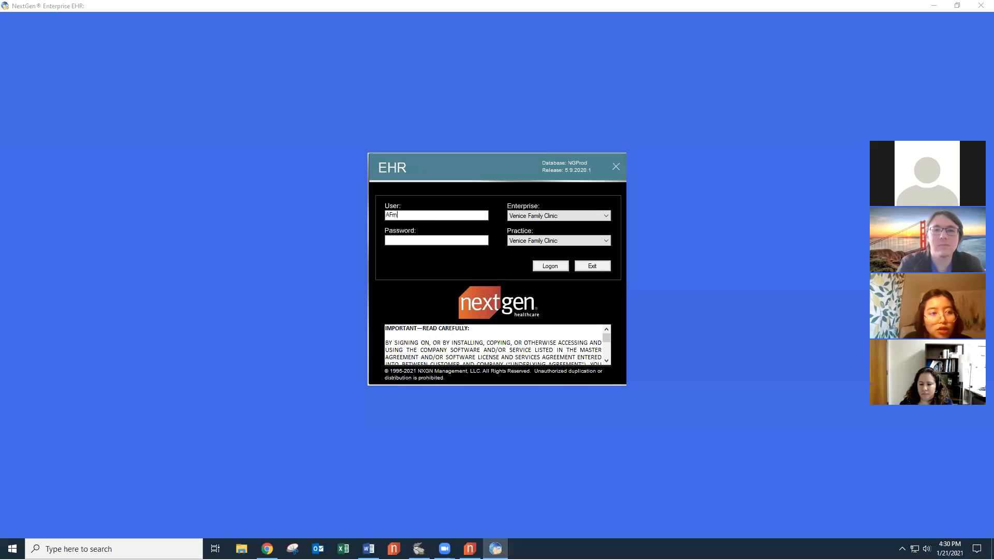
Log in with the user name and password, retyping the password after the invalid-login error.
type("uez")
key("Tab")
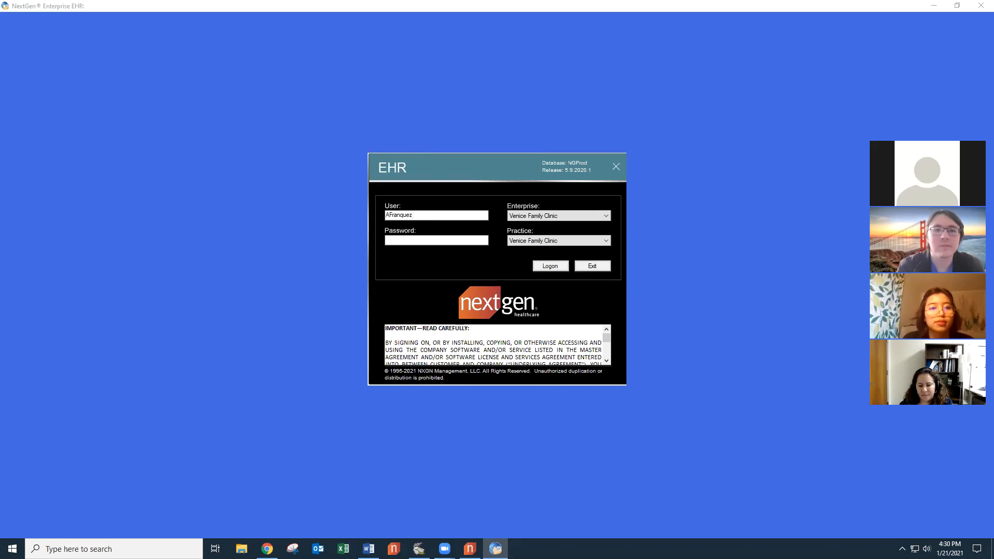
type("*********")
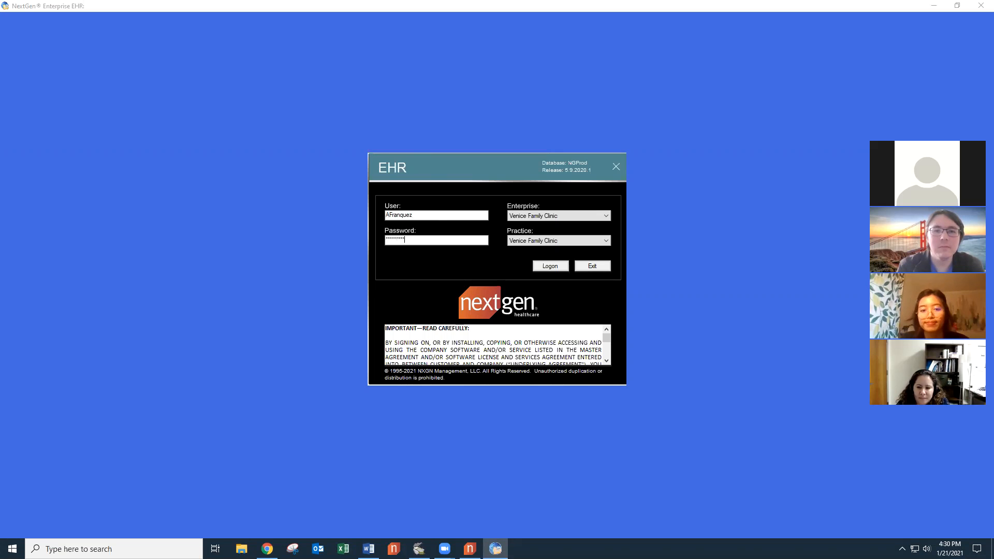
key("Return")
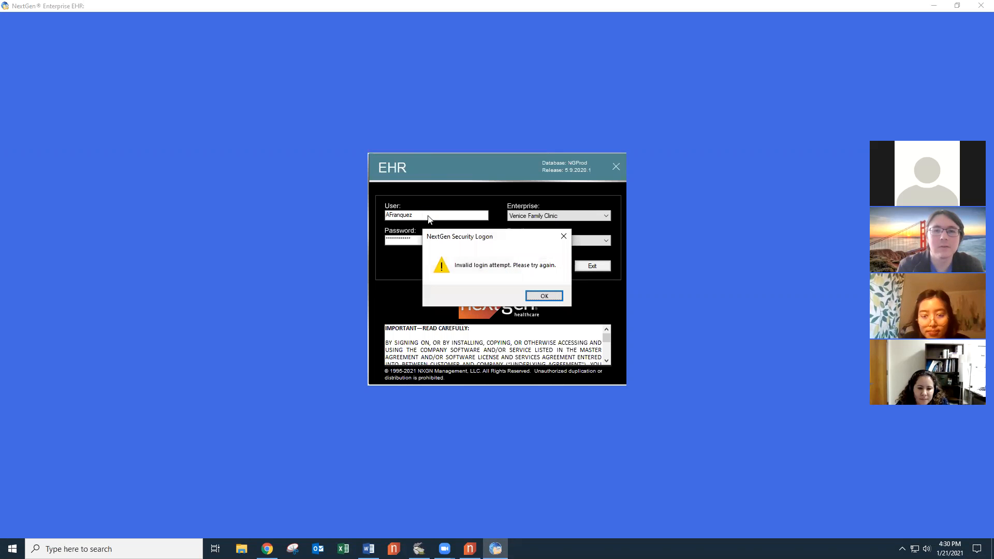
key("Return")
key("BackSpace")
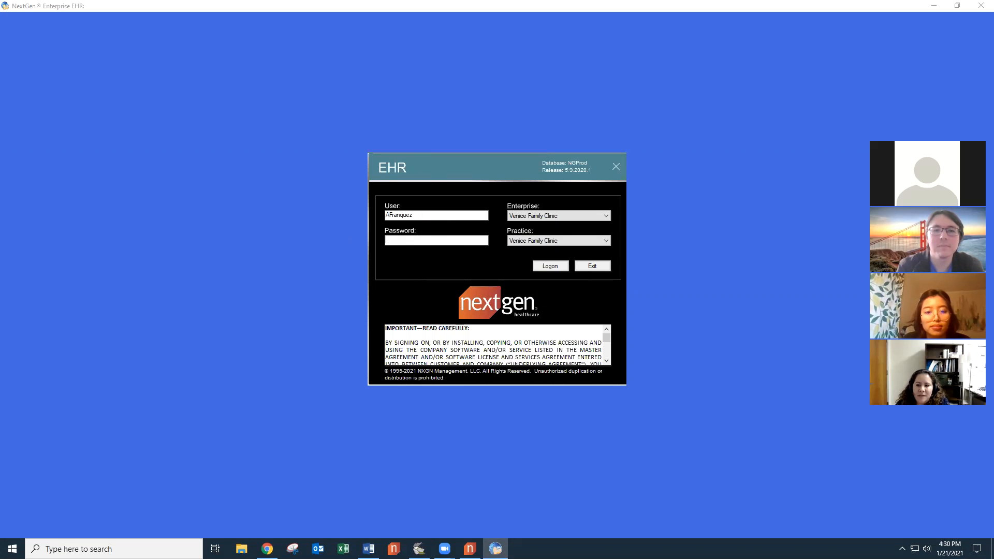
type("******")
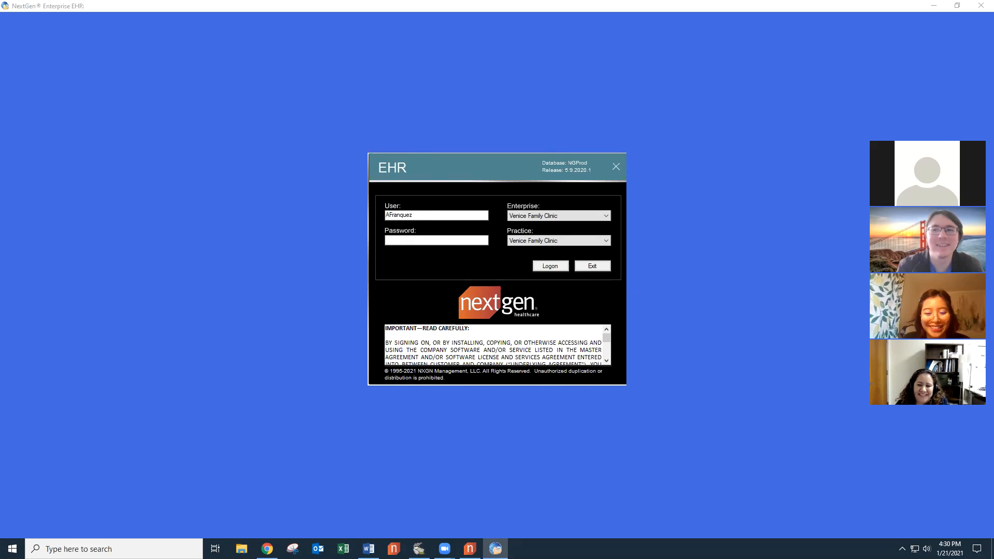
type("********")
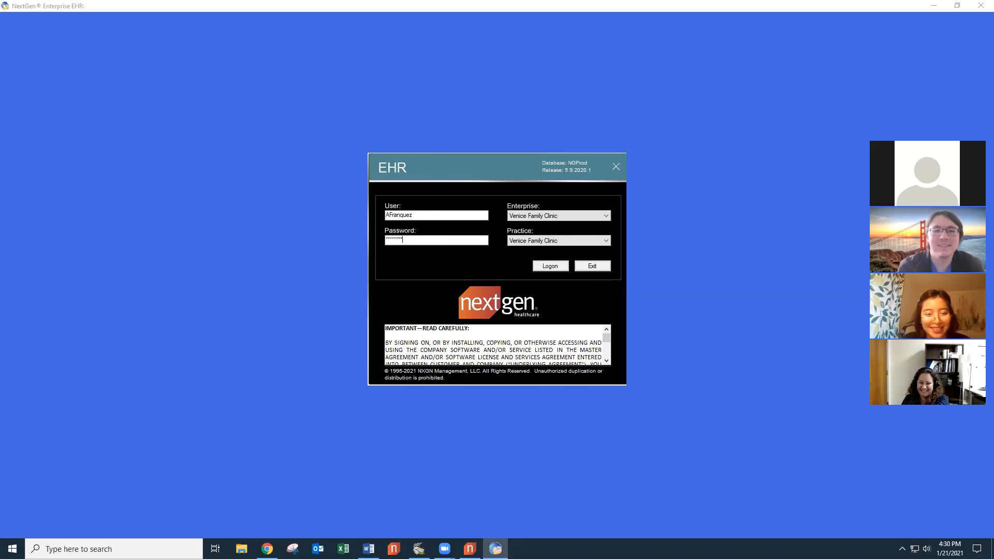
key("Return")
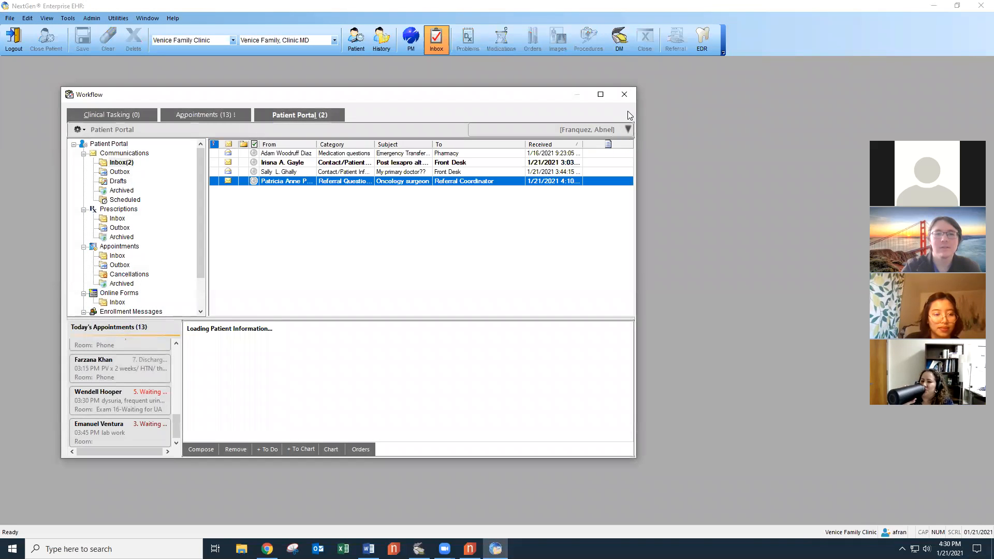
Close Workflow, dock the EHR left and Document Management right, then open image batch 1201592.
left_click(624, 94)
left_click(961, 5)
left_click_drag(458, 89, 0, 153)
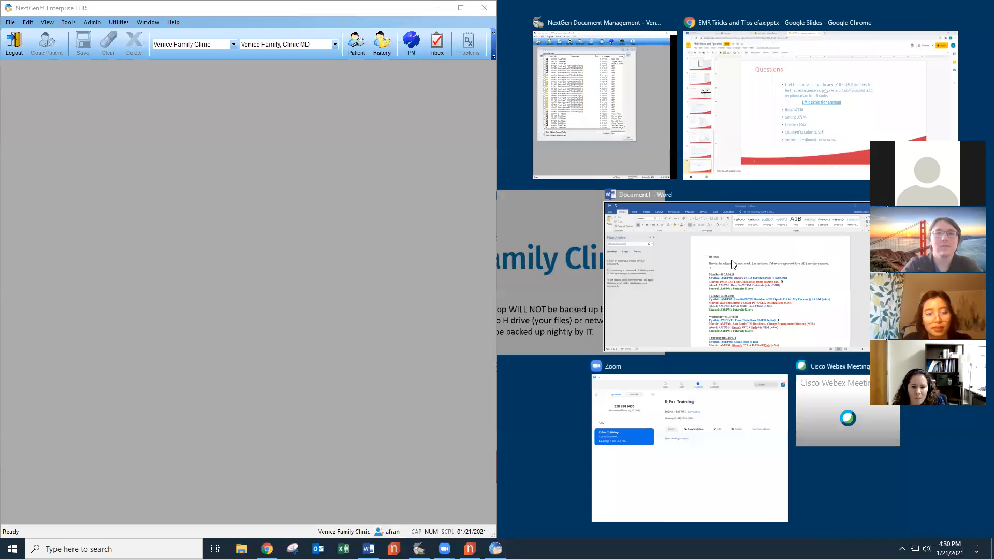
left_click(578, 163)
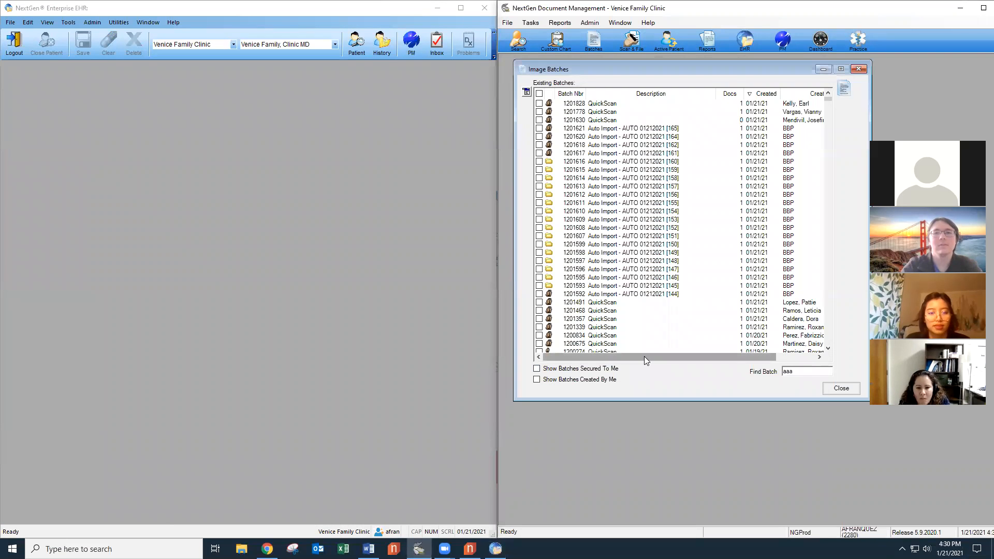
left_click(662, 294)
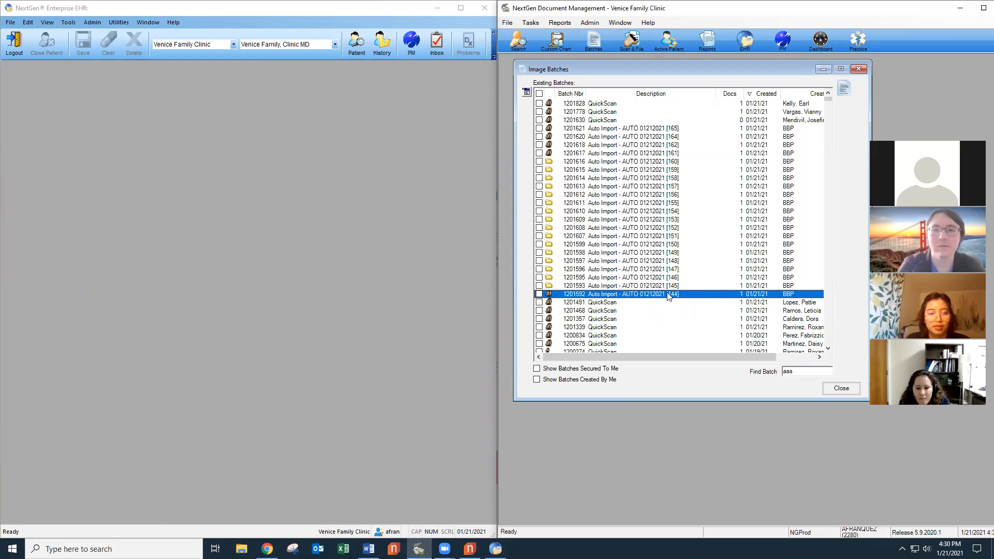
double_click(676, 295)
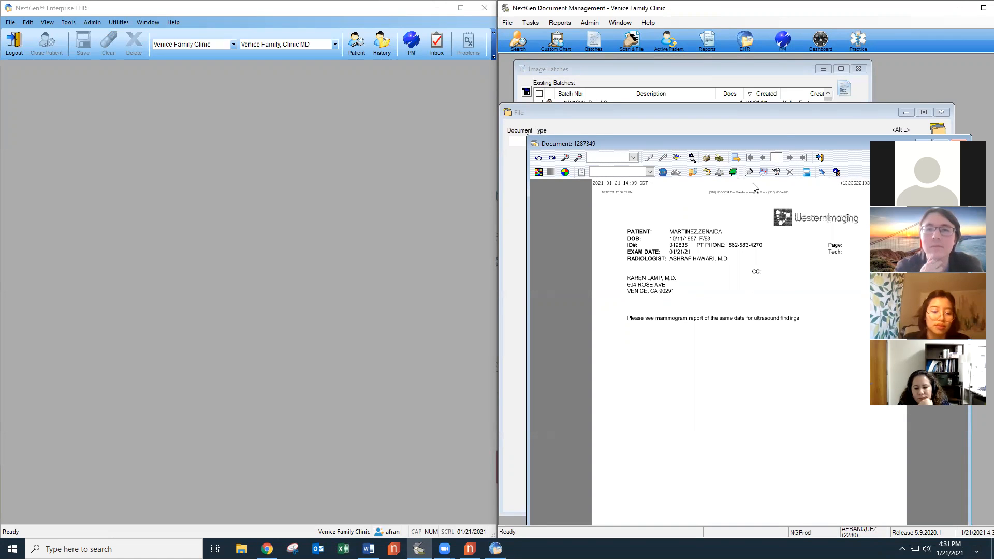
Move the document viewer so the full page and page count of document 1287349 show.
left_click_drag(786, 141, 773, 101)
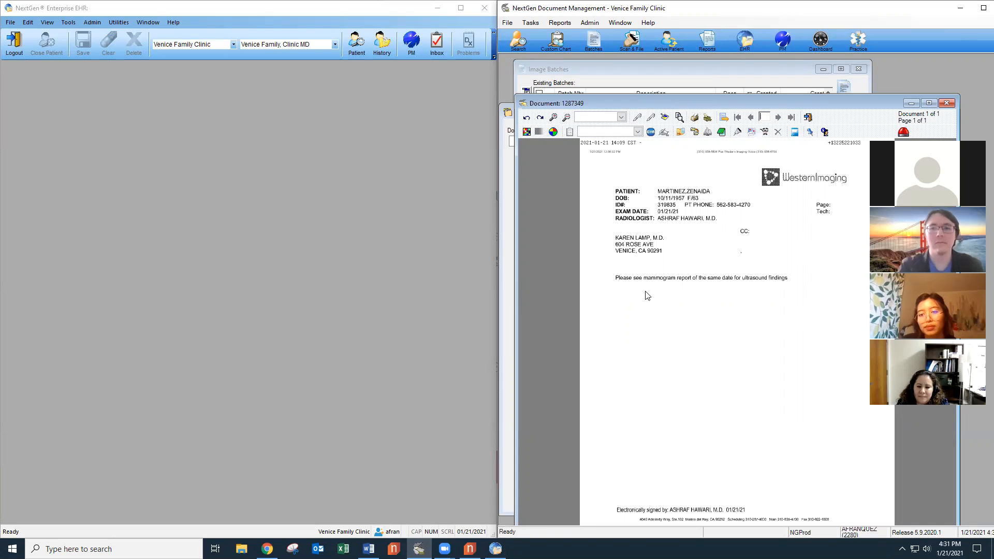
Look up the patient by birth date and open their chart, dismissing the Chart Access log.
left_click(356, 43)
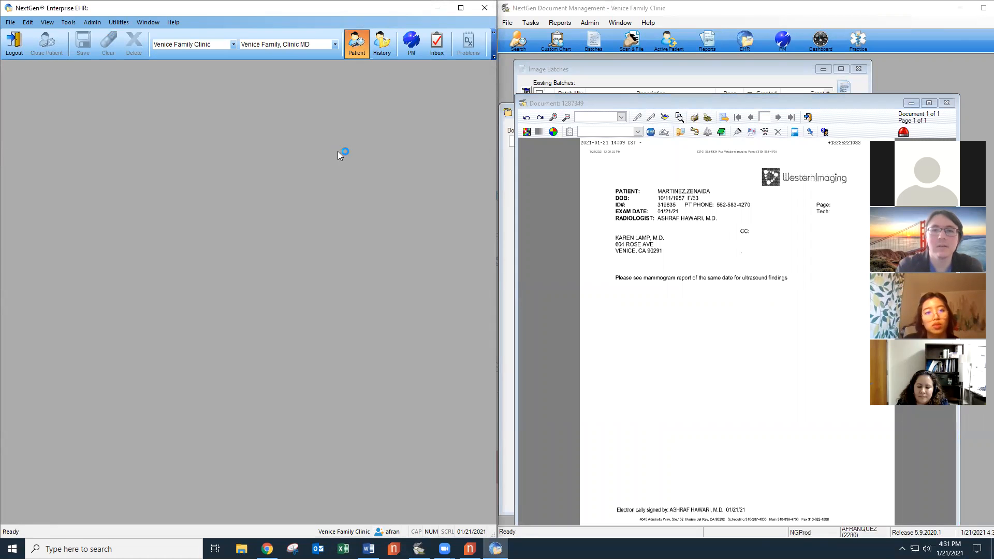
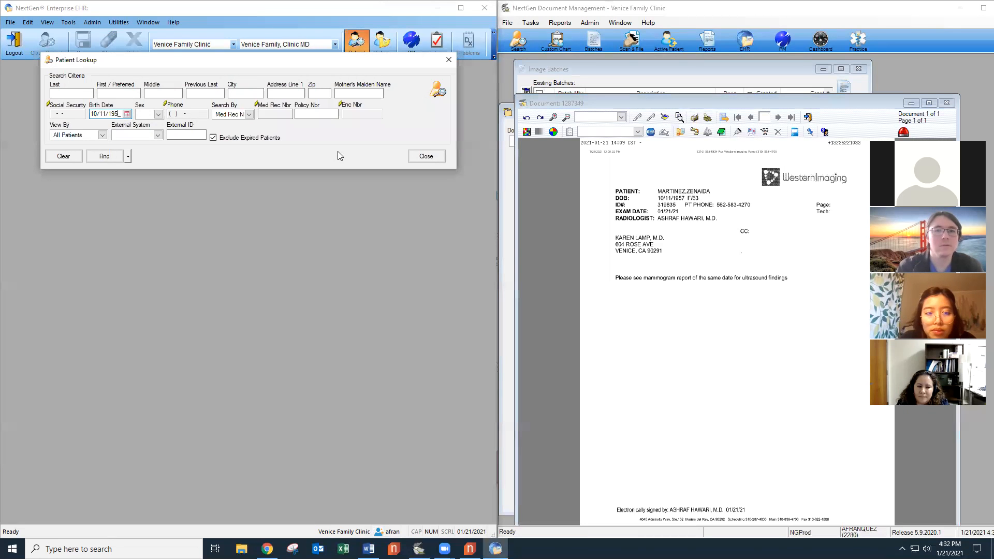
key("Return")
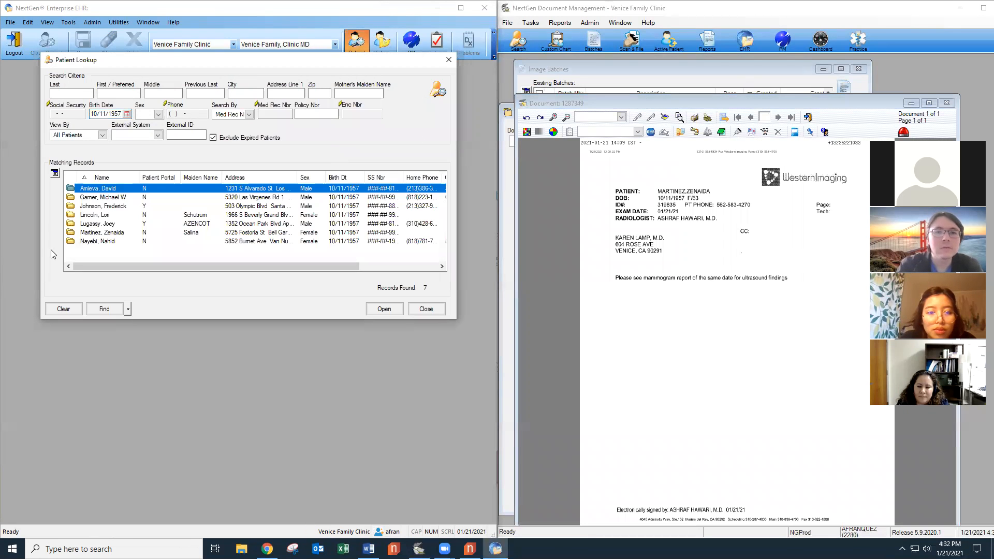
left_click(113, 234)
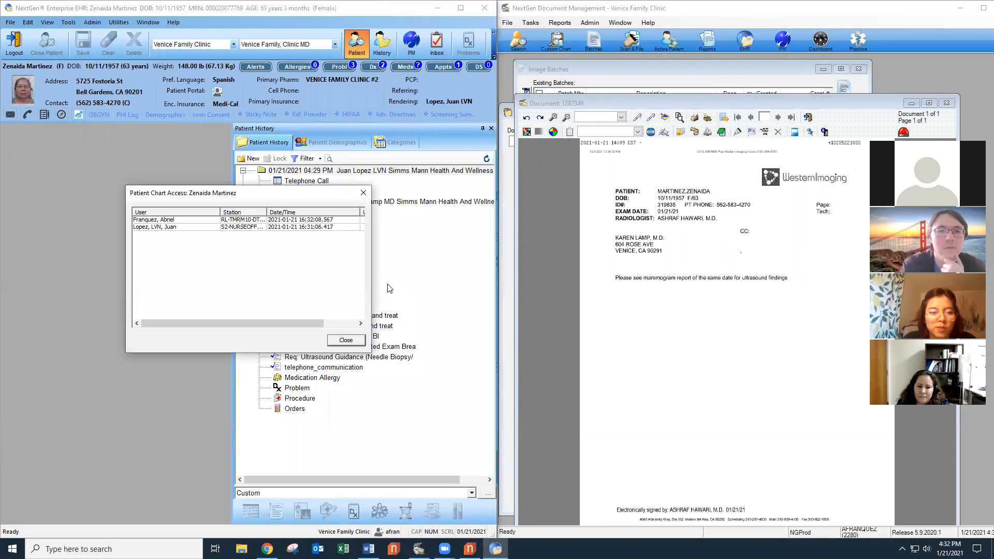
left_click(363, 193)
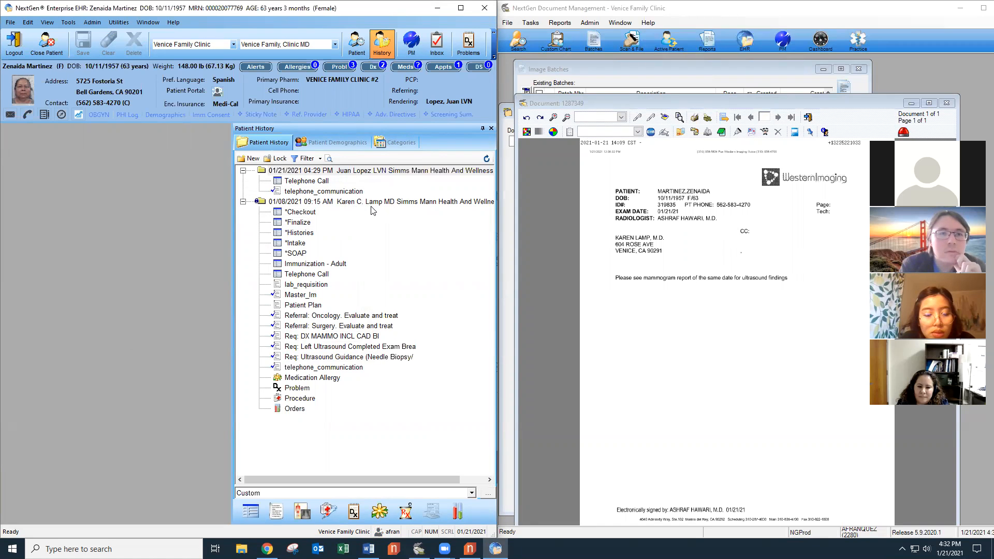
Expand the chart's RADIOLOGY category, then start filing the document in Document Management.
left_click(396, 142)
double_click(261, 181)
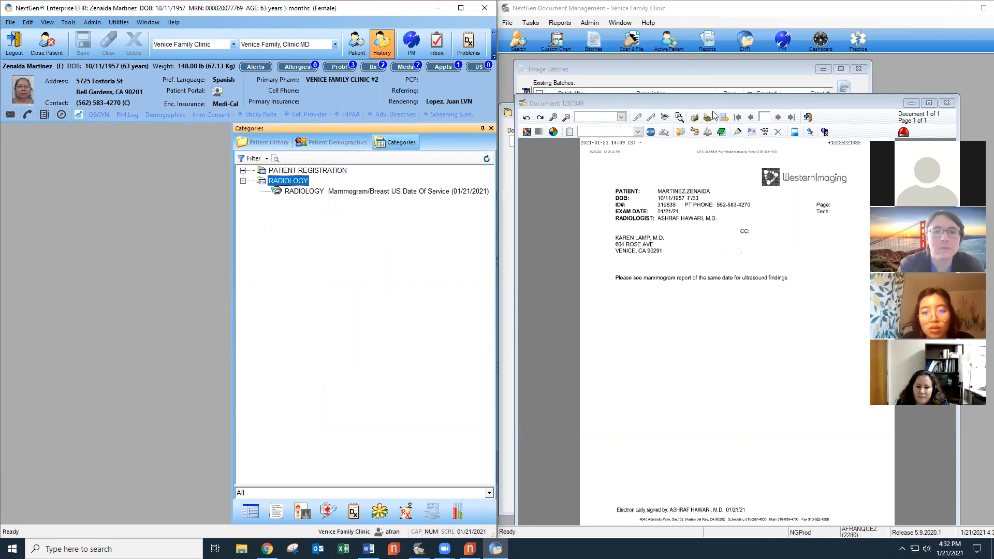
left_click(775, 103)
left_click(725, 91)
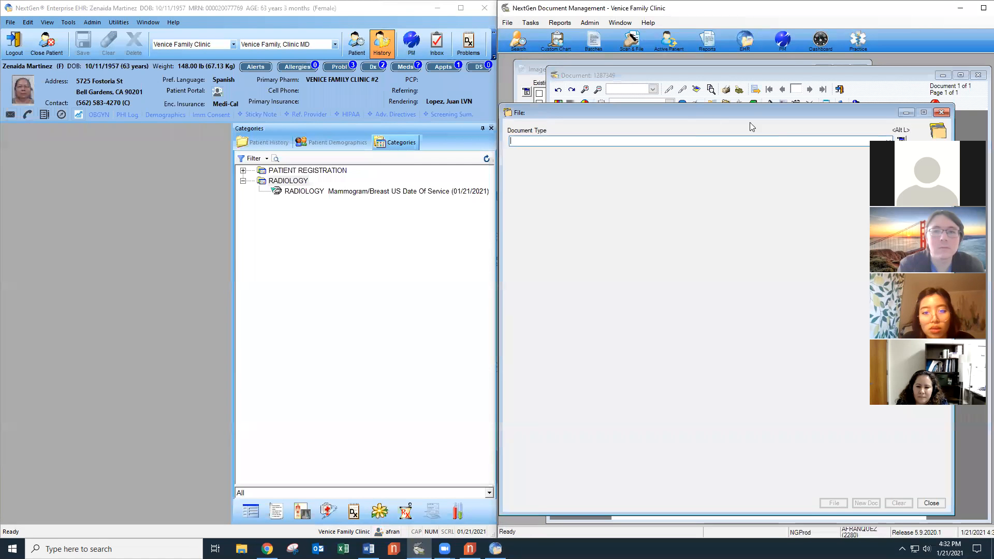
Set Document Type to RADIOLOGY and enter the patient's MRN, checking the scanned report.
left_click(862, 140)
type("rADIOLOGY")
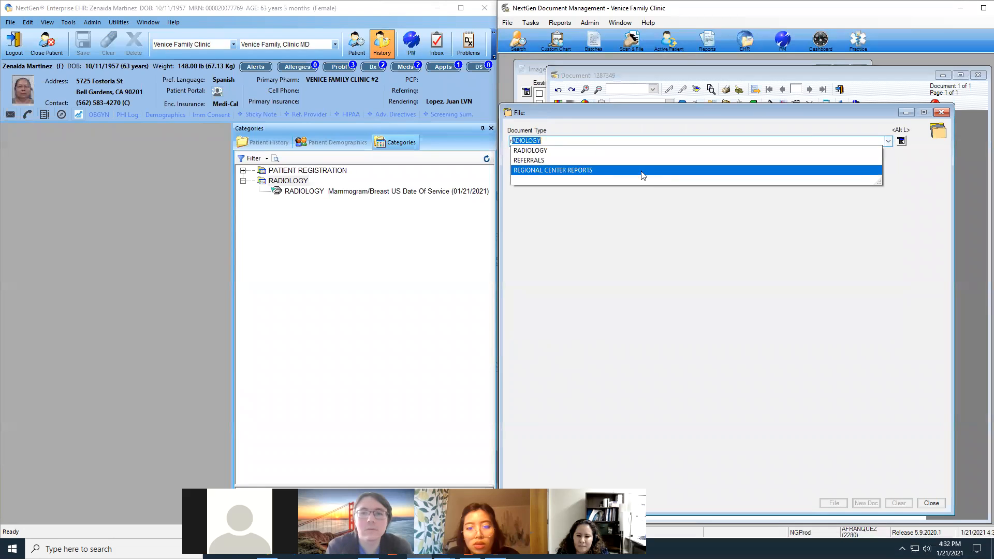
left_click(543, 151)
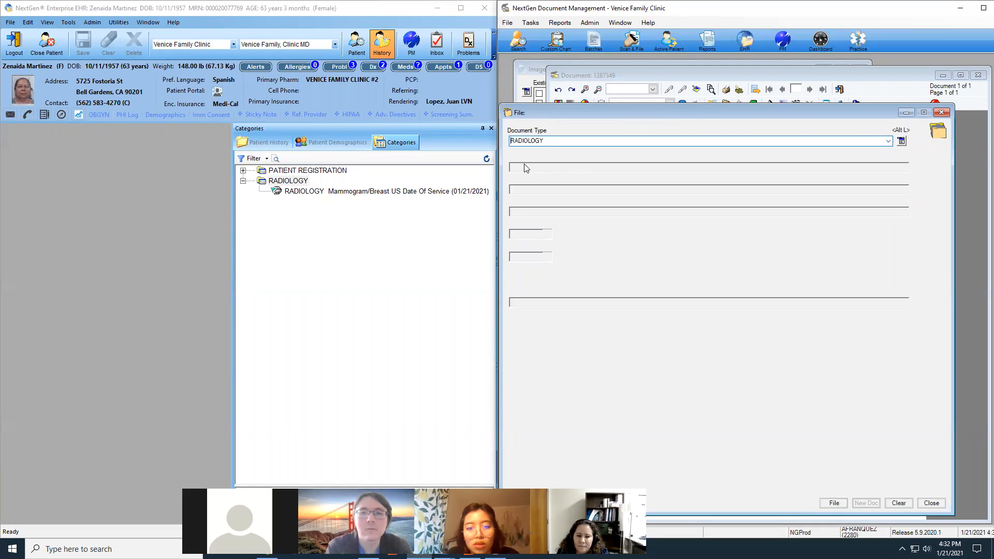
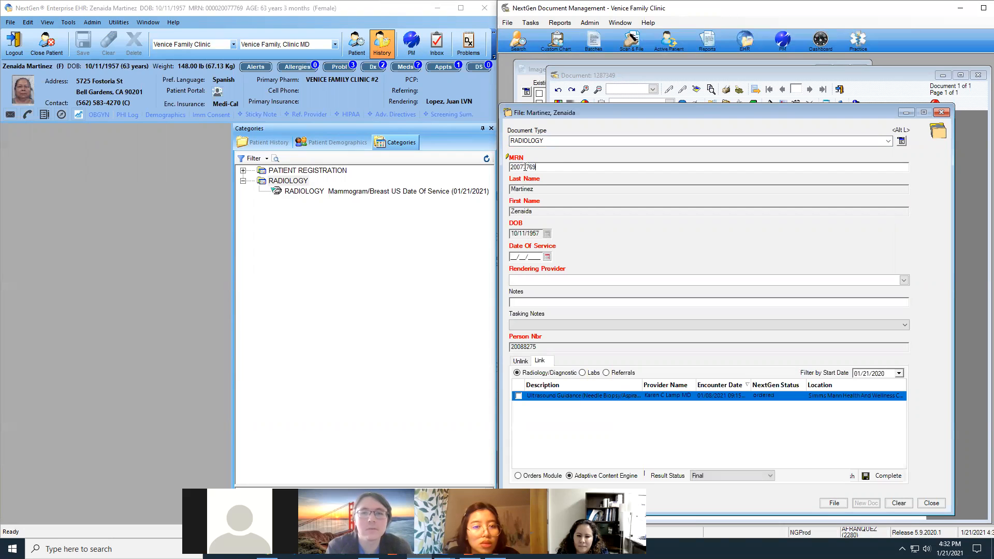
left_click(902, 144)
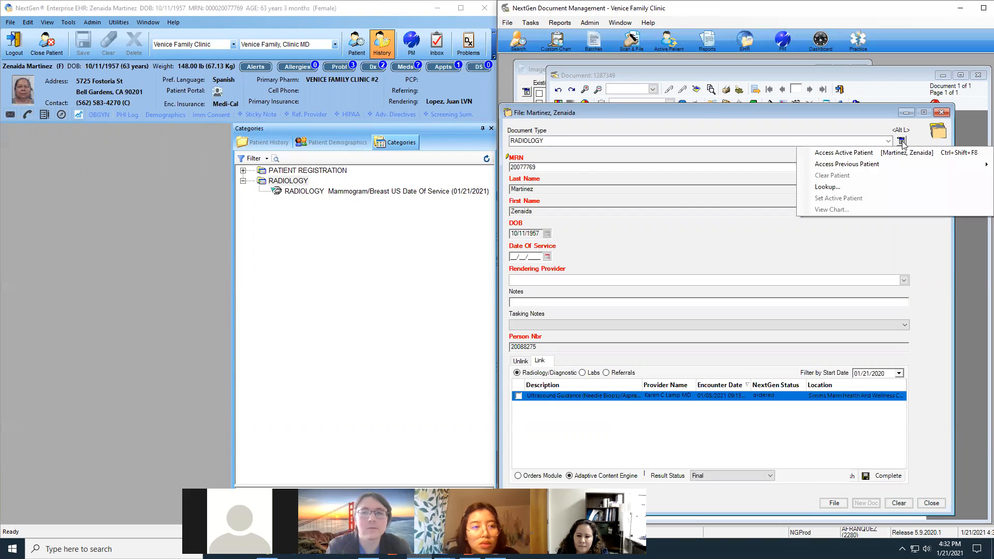
left_click(875, 133)
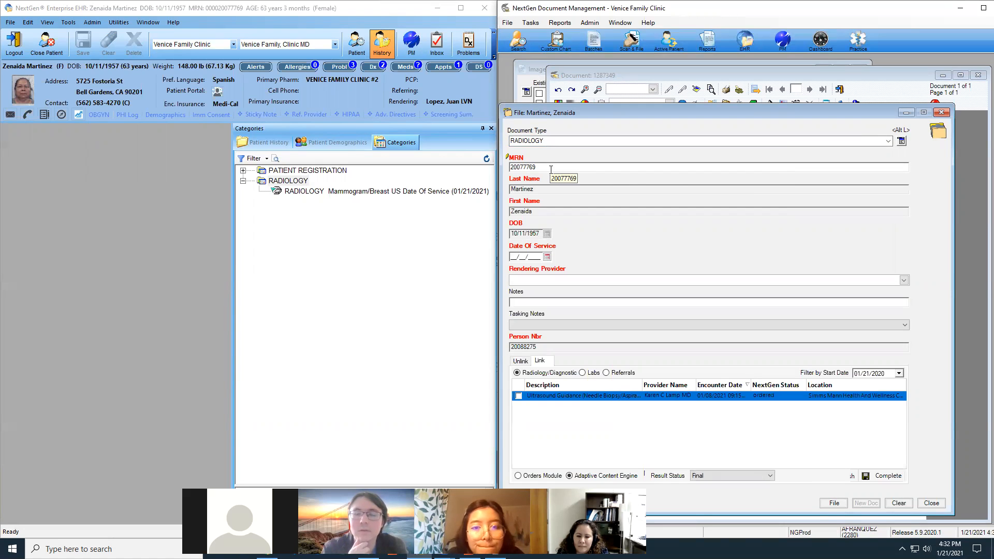
left_click(902, 142)
left_click(874, 135)
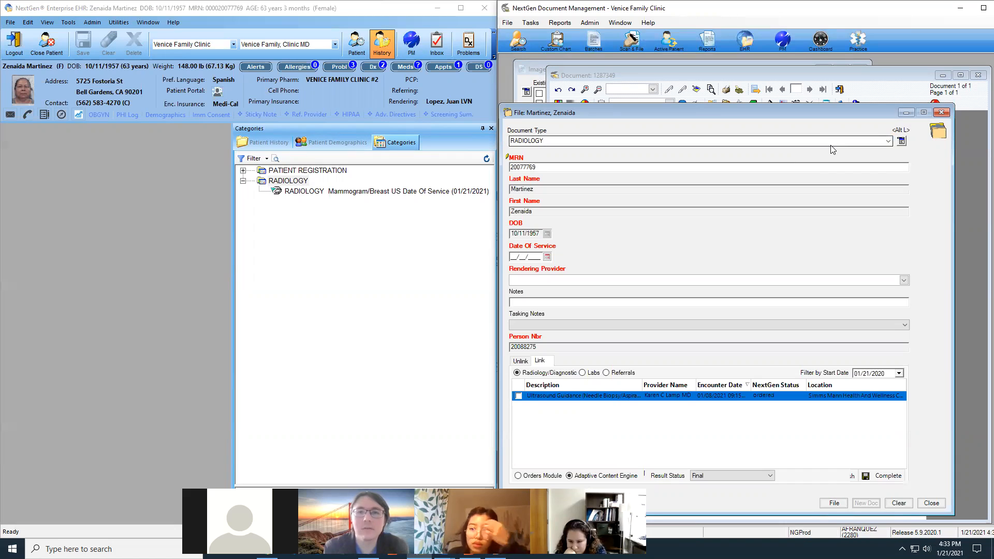
left_click(768, 72)
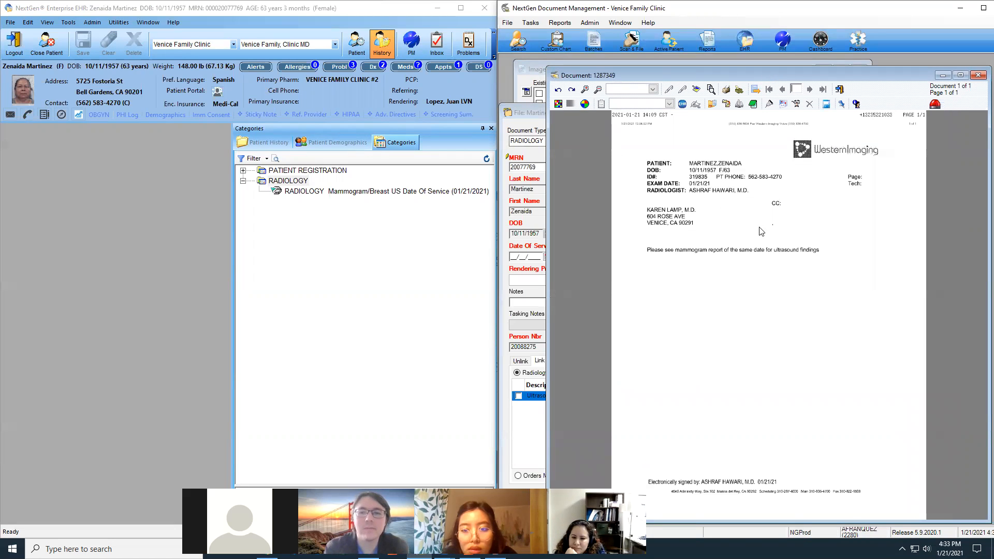
left_click(526, 114)
Enter Date Of Service 01/21/2021, choose the rendering provider, and add the note US Report.
left_click(512, 257)
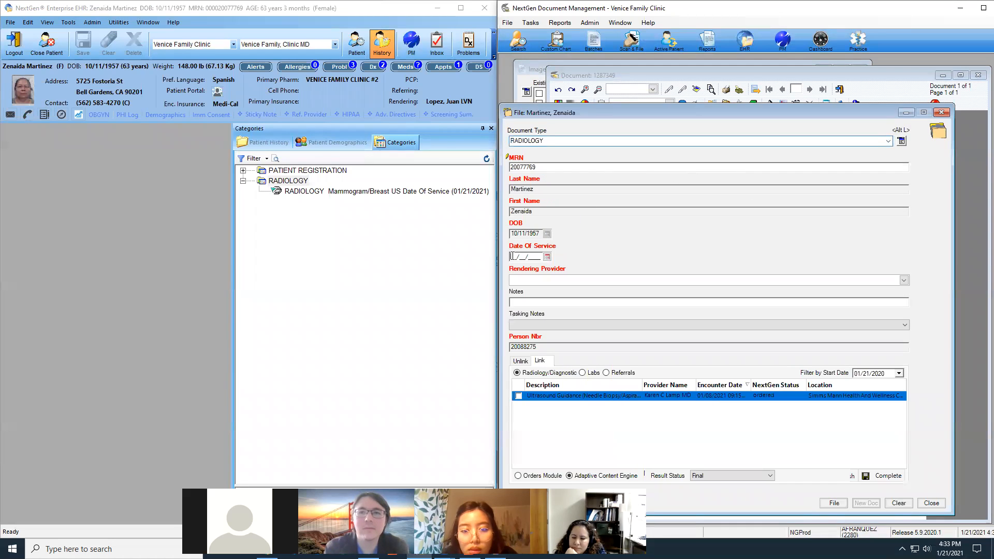
type("01/21/2021")
left_click(251, 142)
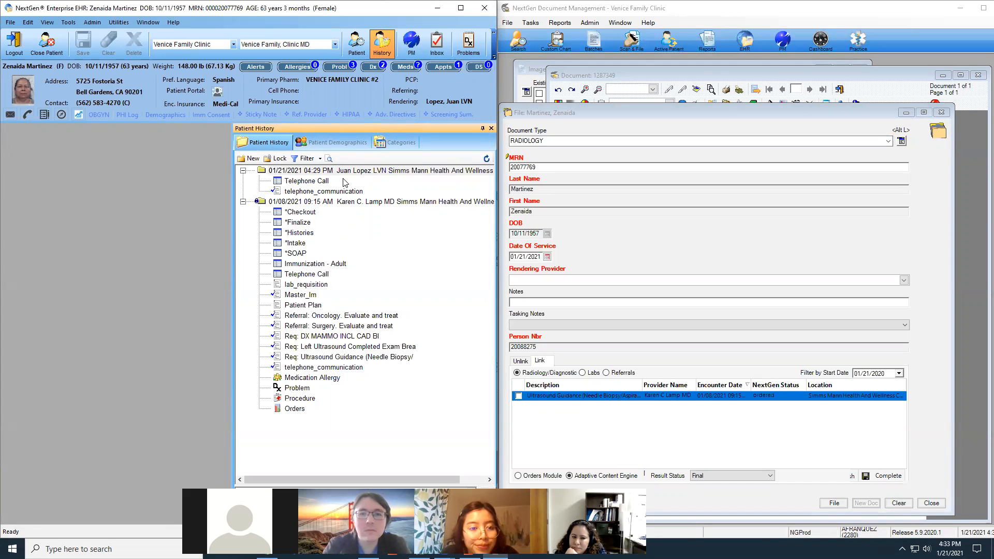
left_click(533, 281)
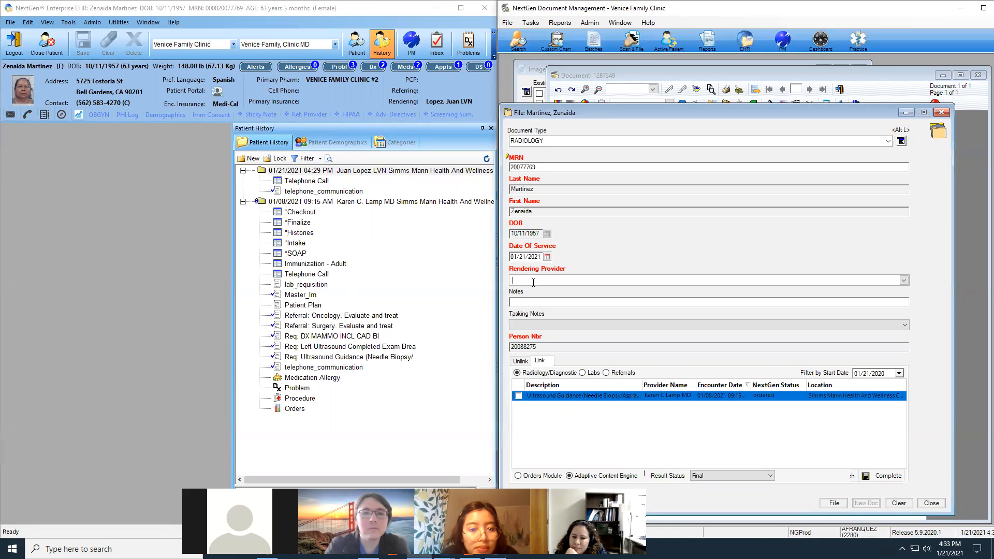
type("lamp")
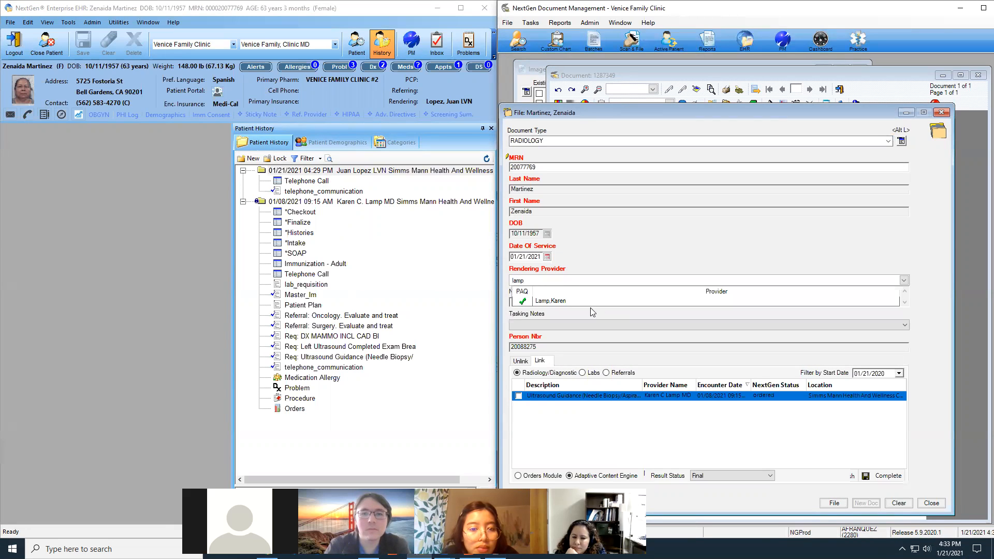
left_click(554, 301)
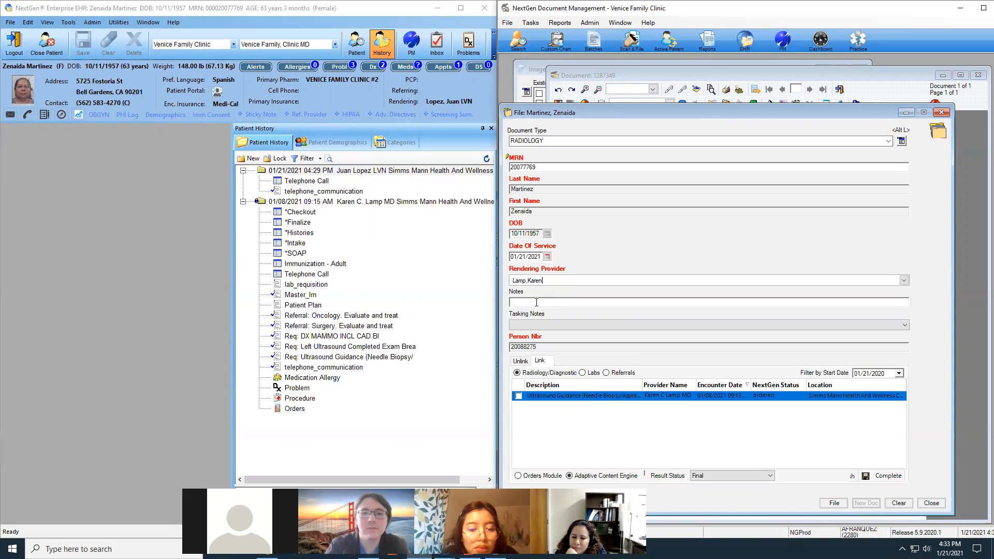
left_click(536, 303)
type("US Report")
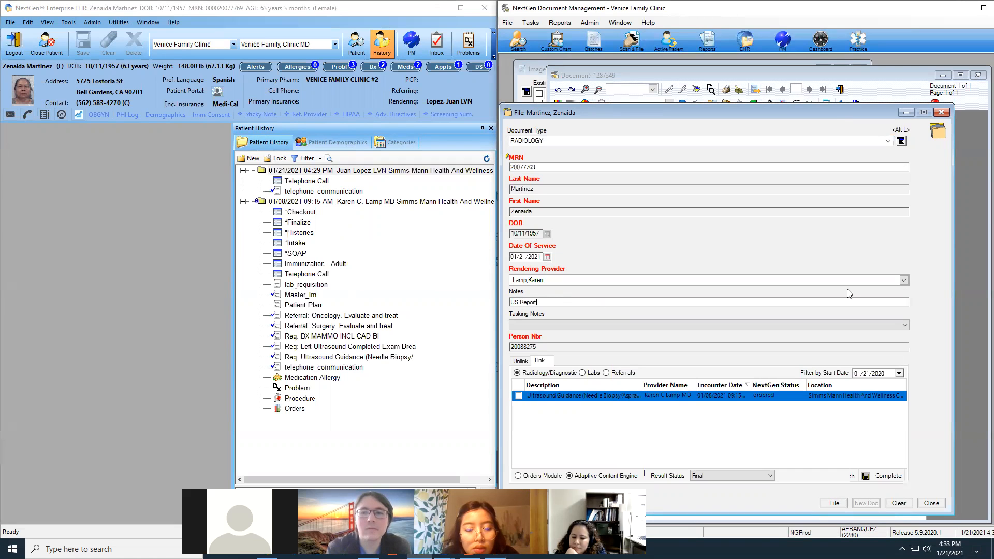
left_click_drag(840, 111, 866, 79)
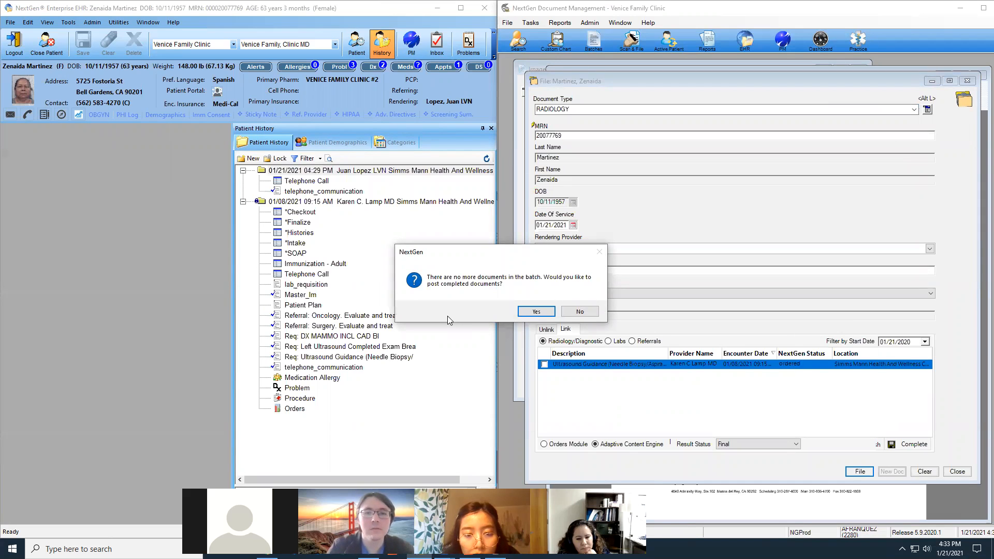
Post the completed documents and confirm the US Report appears under RADIOLOGY after refreshing.
left_click(536, 312)
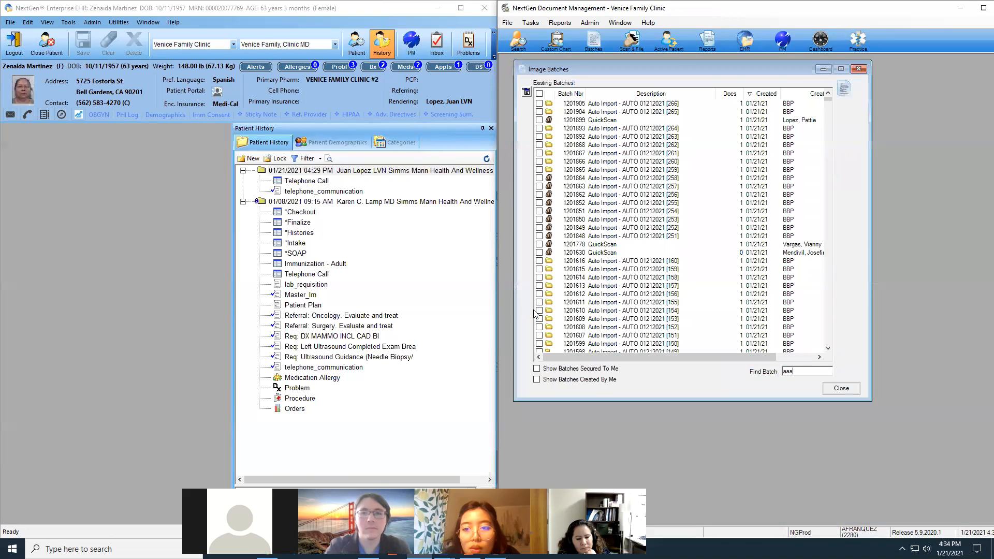
left_click(393, 144)
left_click(487, 158)
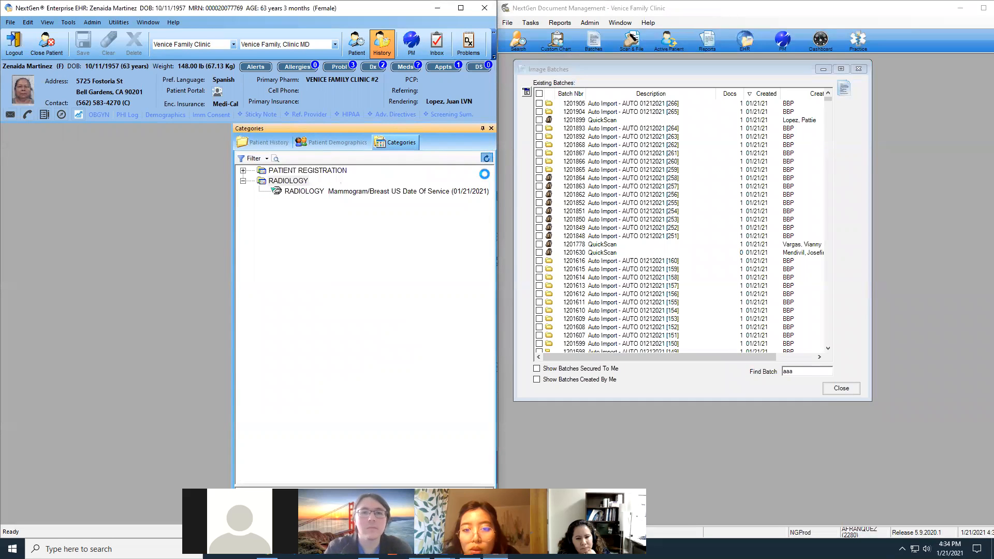
left_click(243, 181)
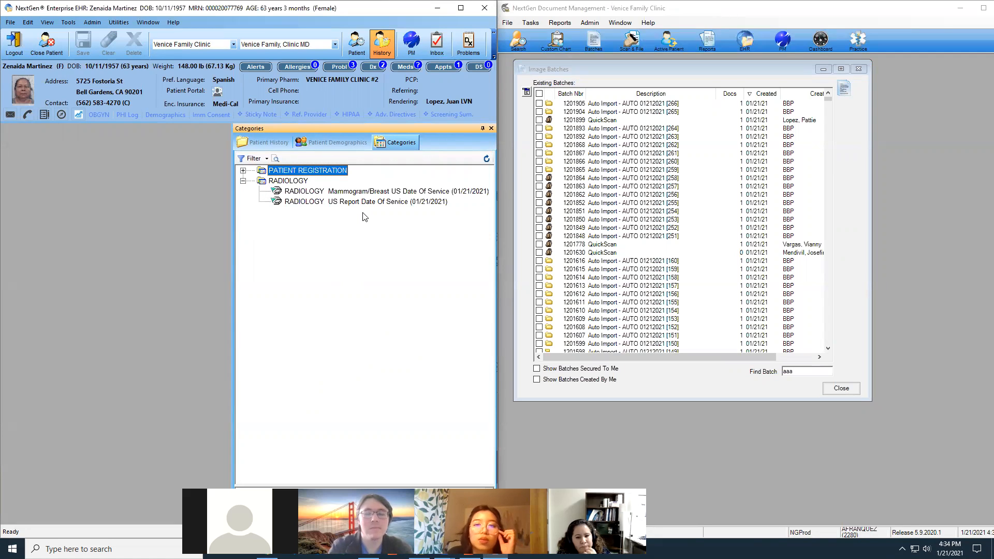
Close the patient's chart and shift the Document Management window to the right.
left_click(54, 52)
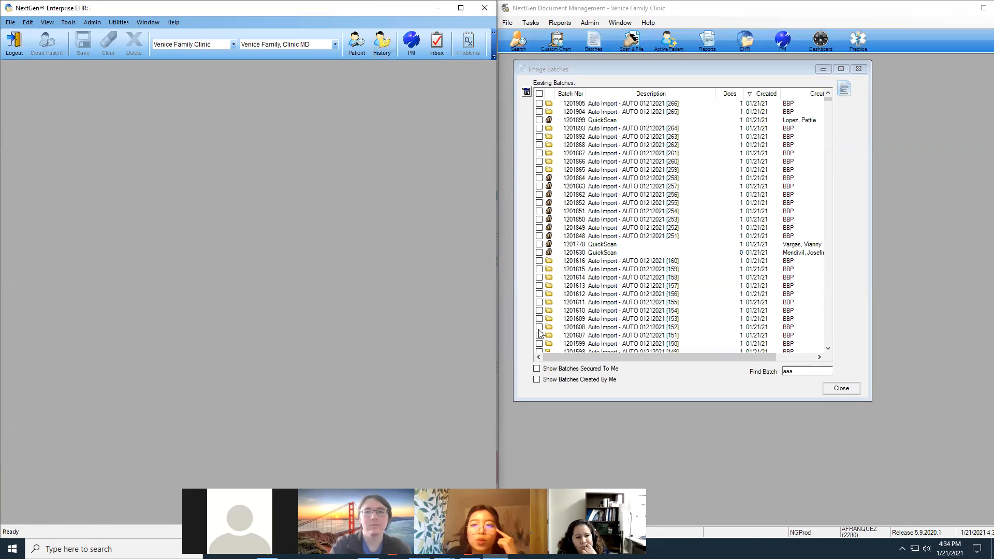
double_click(922, 13)
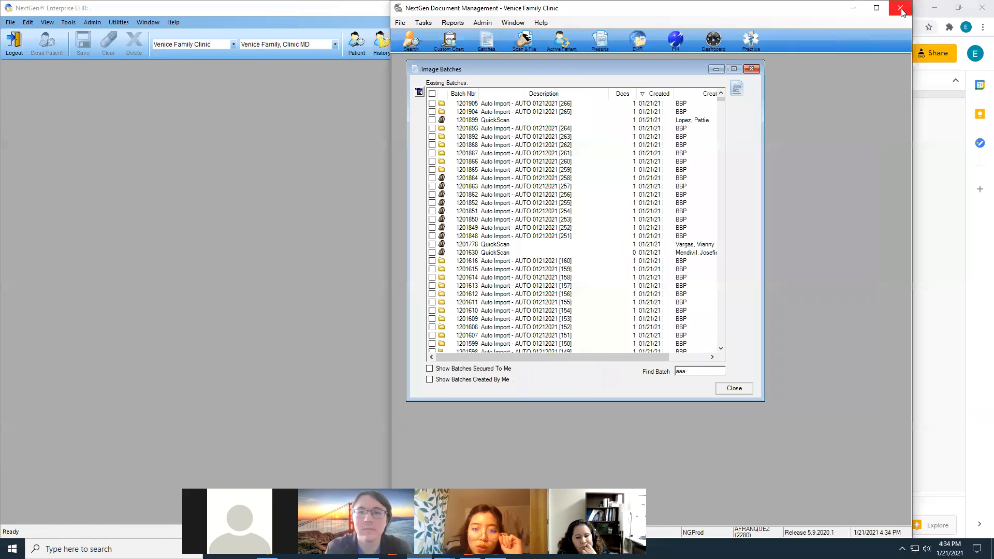
left_click_drag(823, 13, 881, 13)
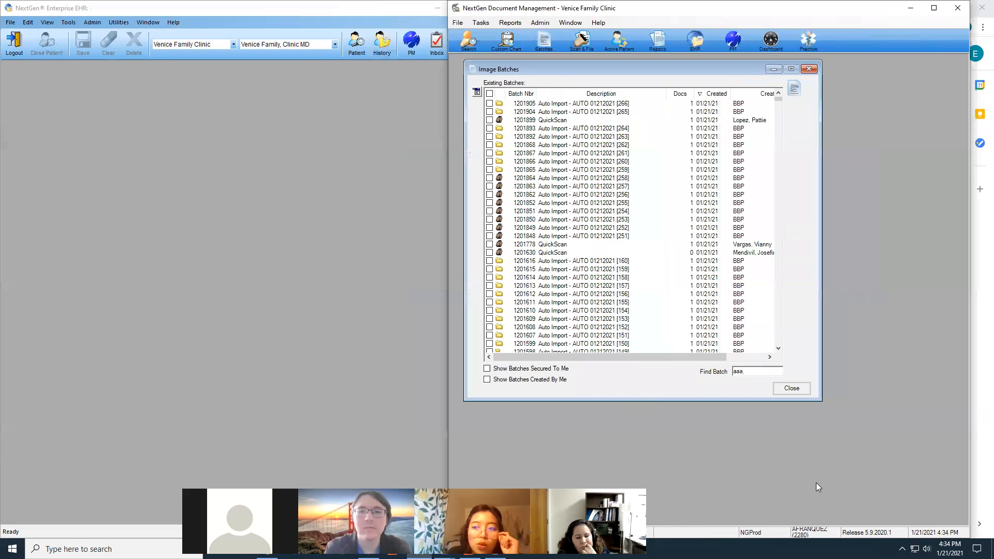
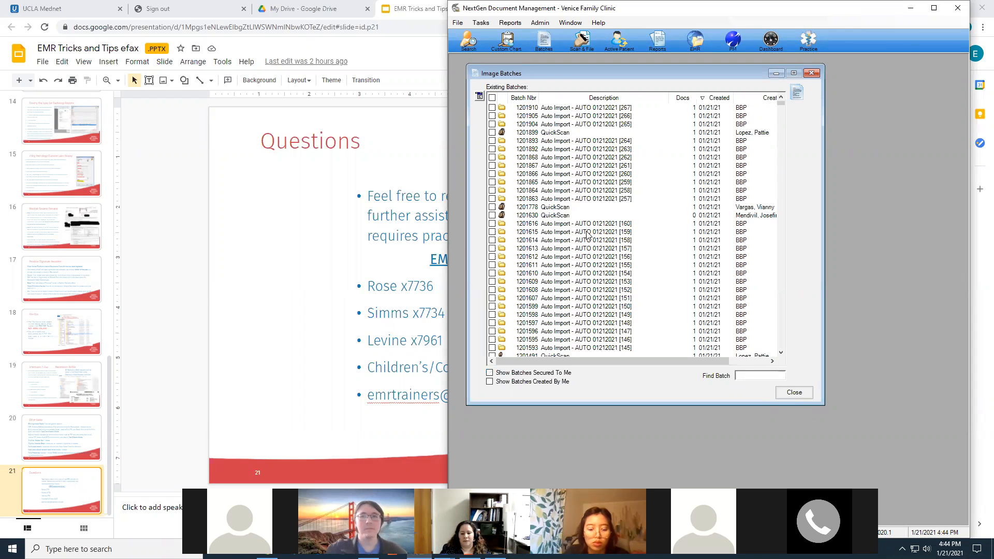
Scroll the Image Batches list of Auto Import and QuickScan batches dated 01/21/21.
scroll(587, 234, "down", 2)
Open batch 1201593's UCLA fax cover sheet beside the EHR, review it, then close the viewer.
left_click(714, 299)
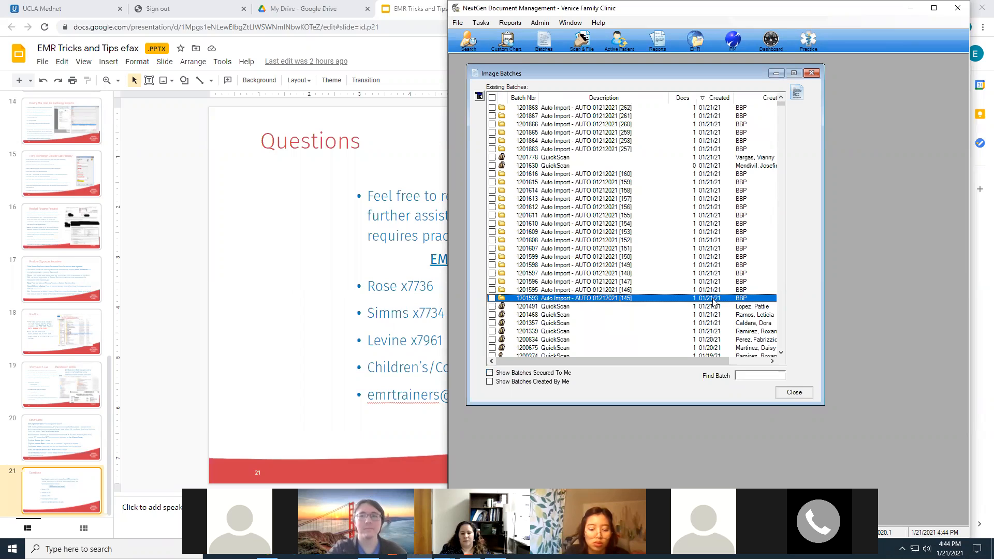
double_click(626, 300)
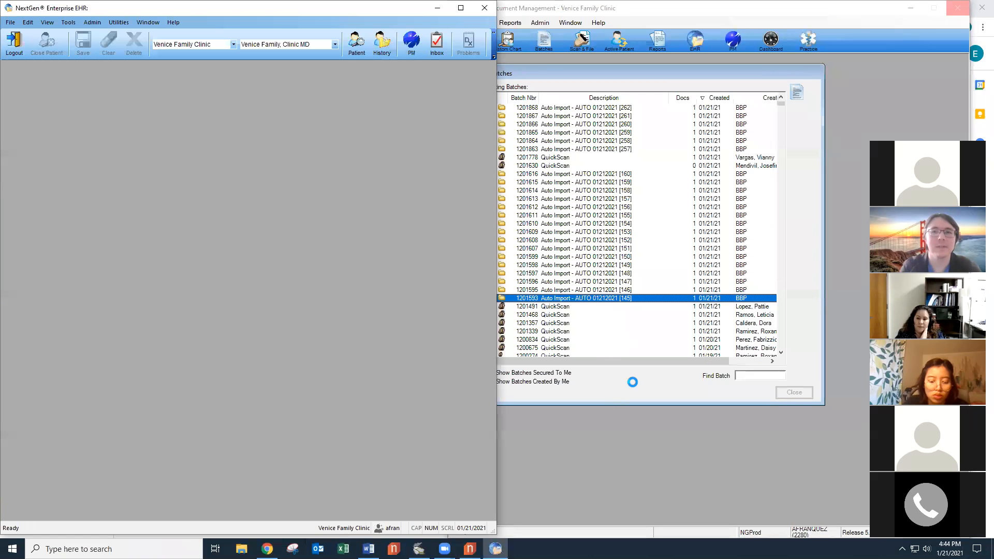
left_click(875, 18)
left_click_drag(875, 18, 928, 43)
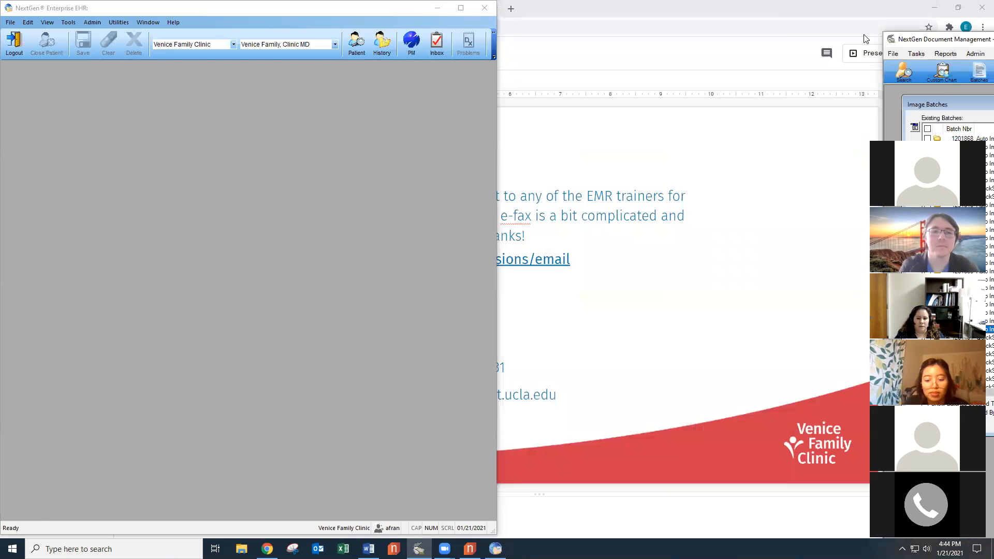
left_click_drag(826, 8, 827, 11)
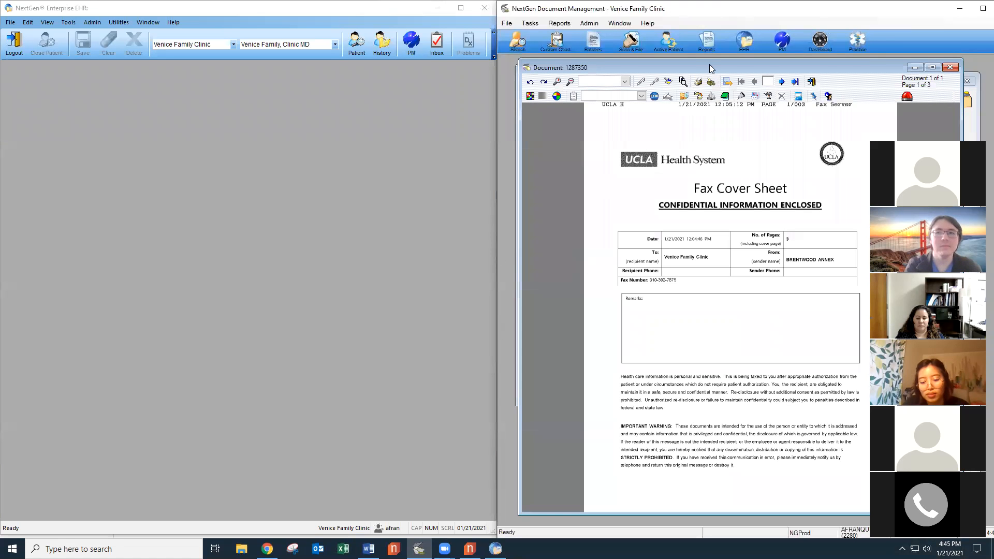
mouse_move(709, 64)
left_mouse_down()
mouse_move(689, 65)
mouse_move(701, 64)
left_mouse_up()
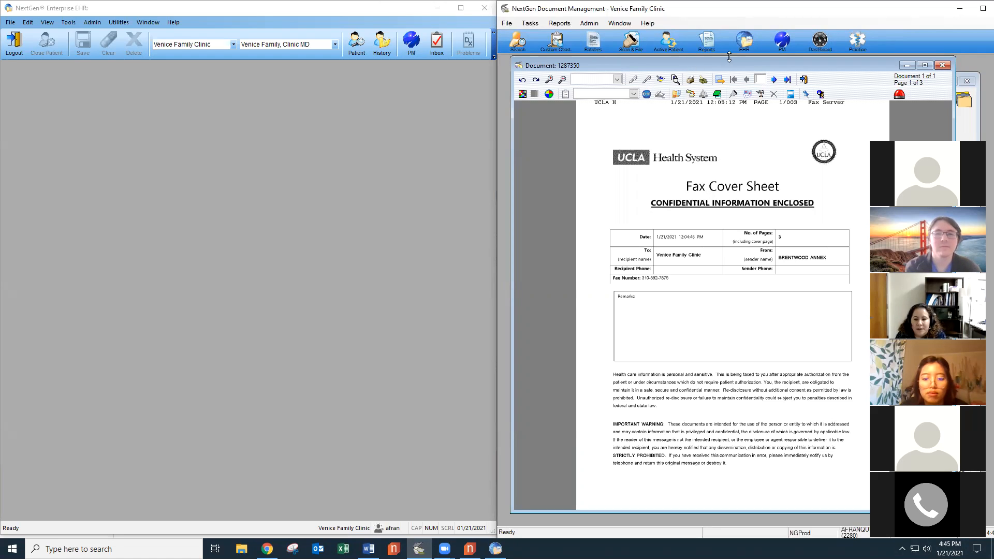
left_click(943, 65)
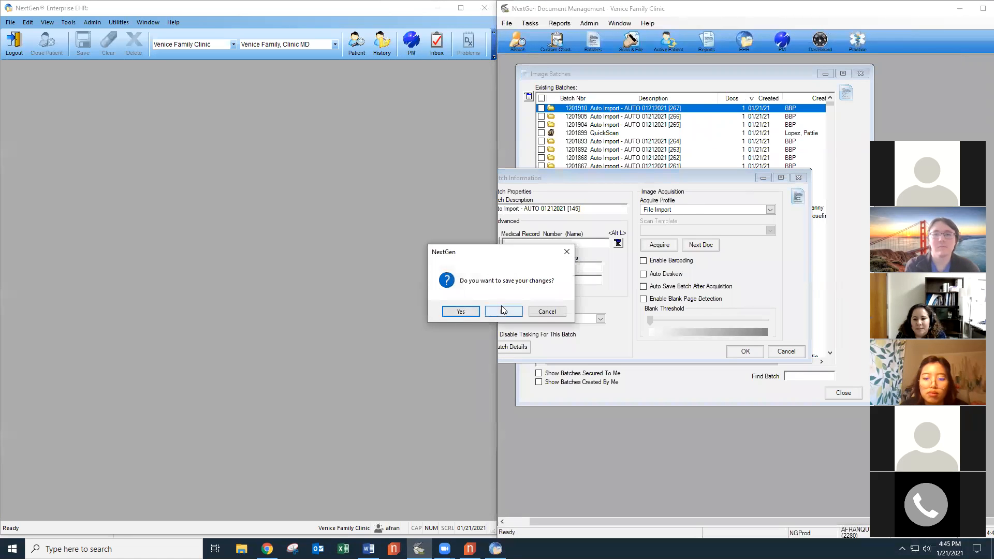
Leave the previous batch unsaved and open batch 1201893's oncology follow-up note, keeping the batch.
left_click(503, 311)
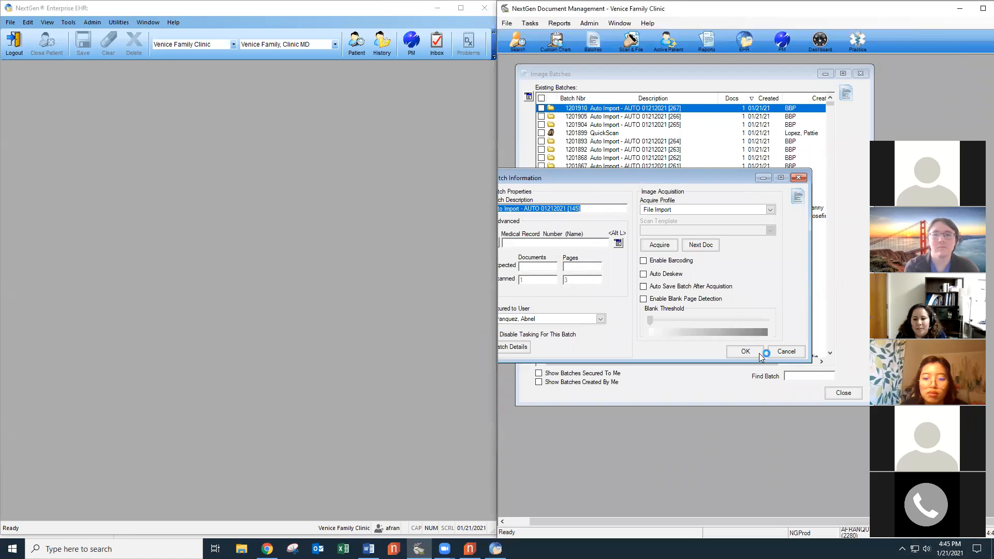
left_click(800, 179)
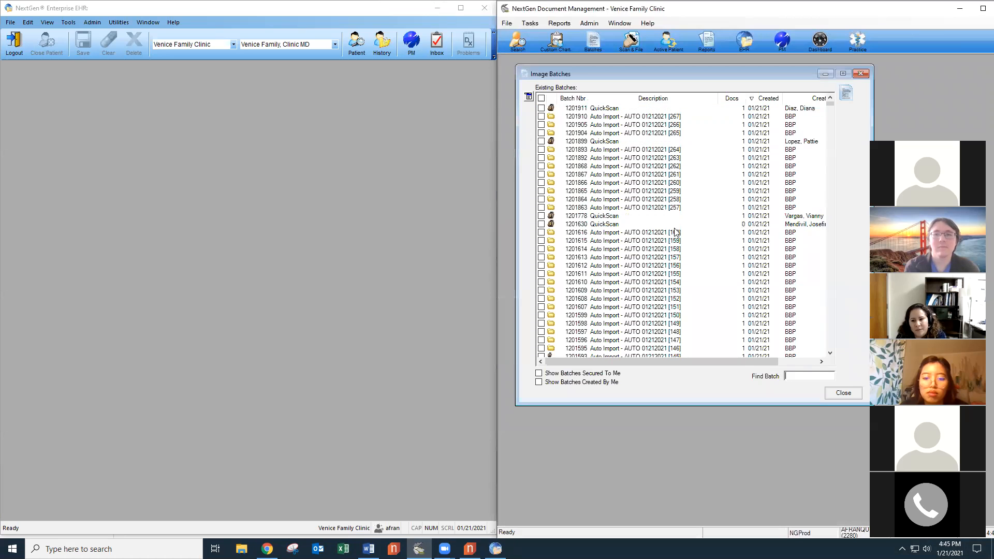
left_click(662, 151)
right_click(670, 151)
left_click(693, 178)
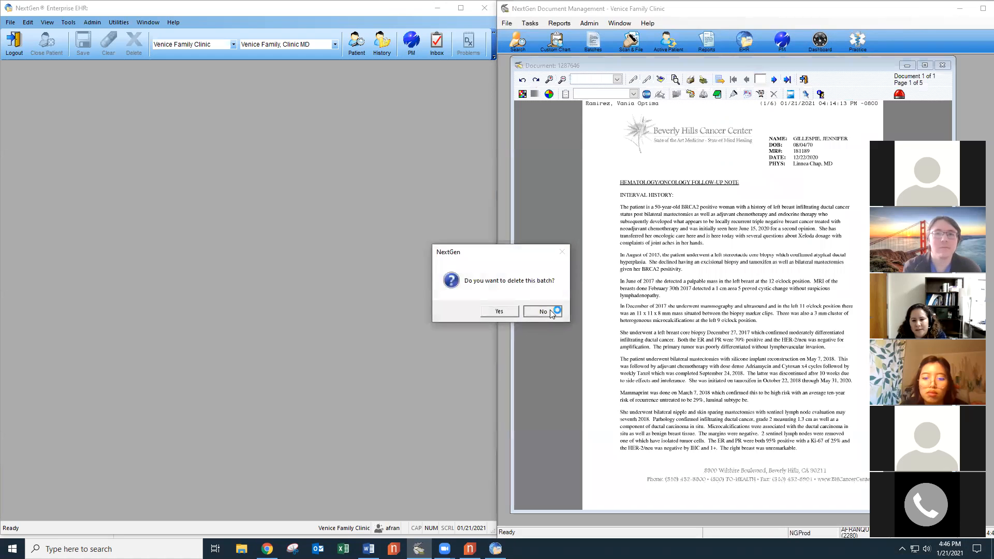
left_click(543, 312)
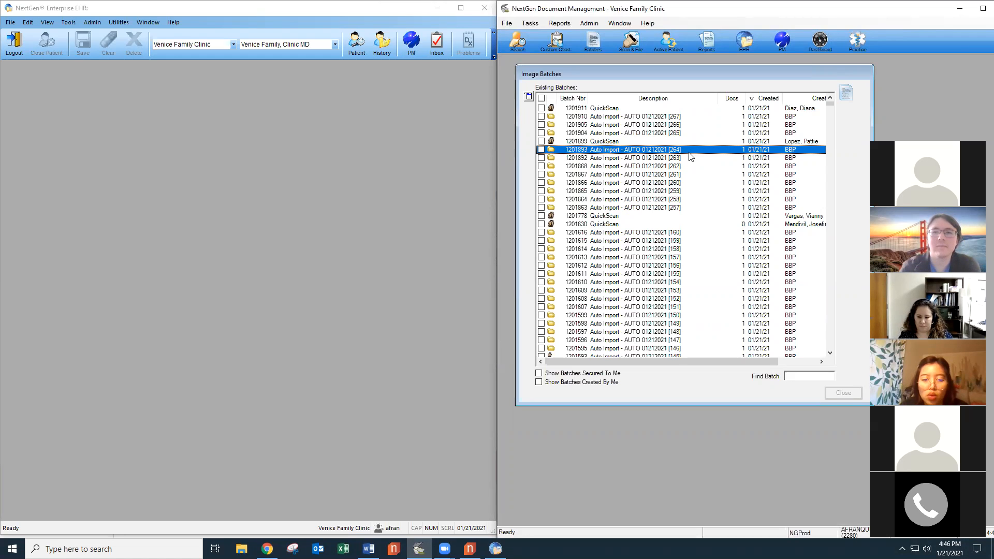
double_click(658, 151)
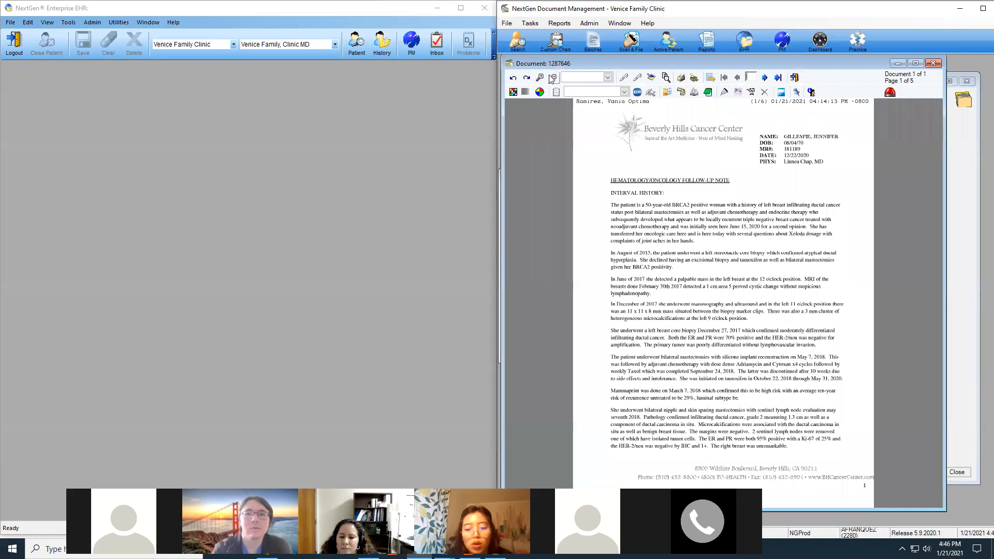
left_click(356, 42)
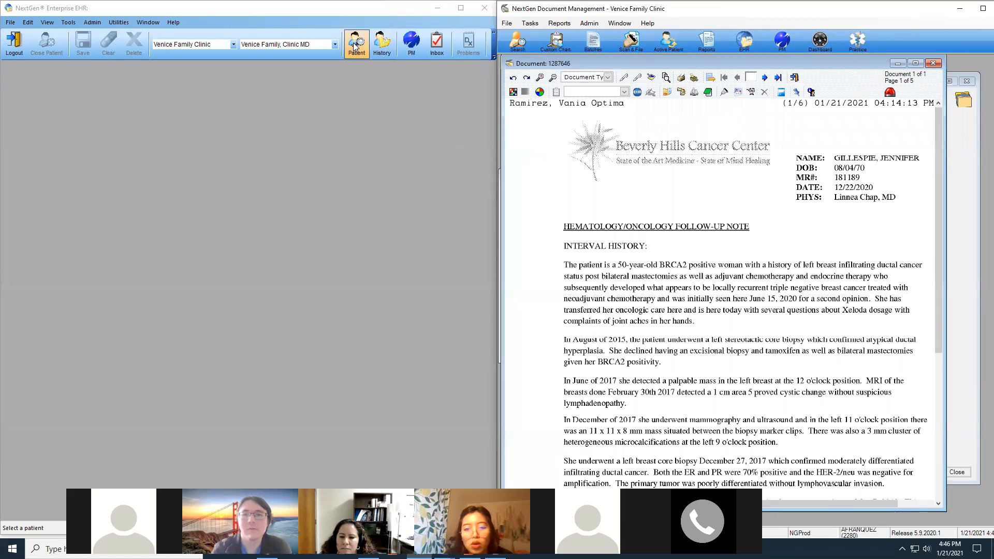
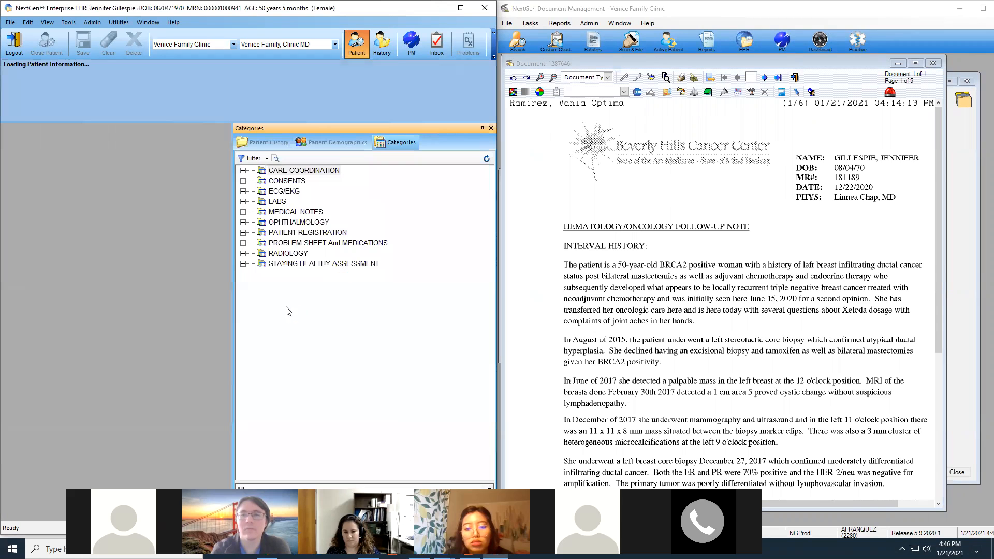
Find the patient by birth date, open her 12/10/2020 Radiation Oncology note, and show Patient History.
left_click(243, 212)
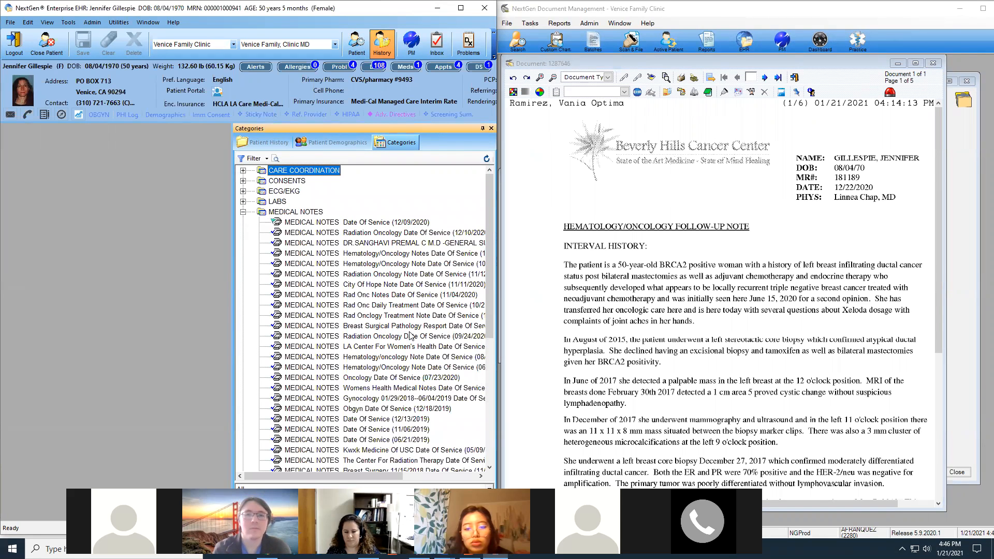
double_click(386, 237)
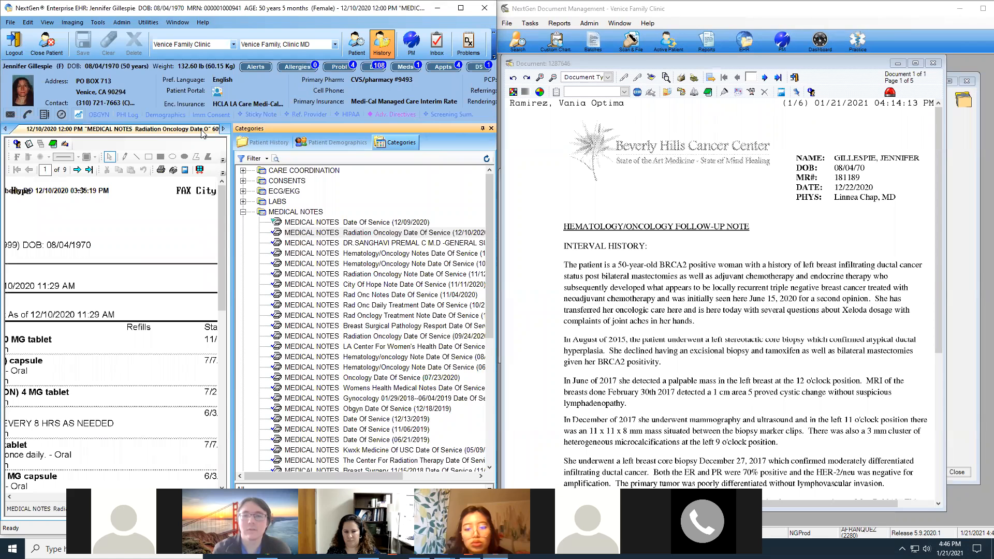
left_click(252, 142)
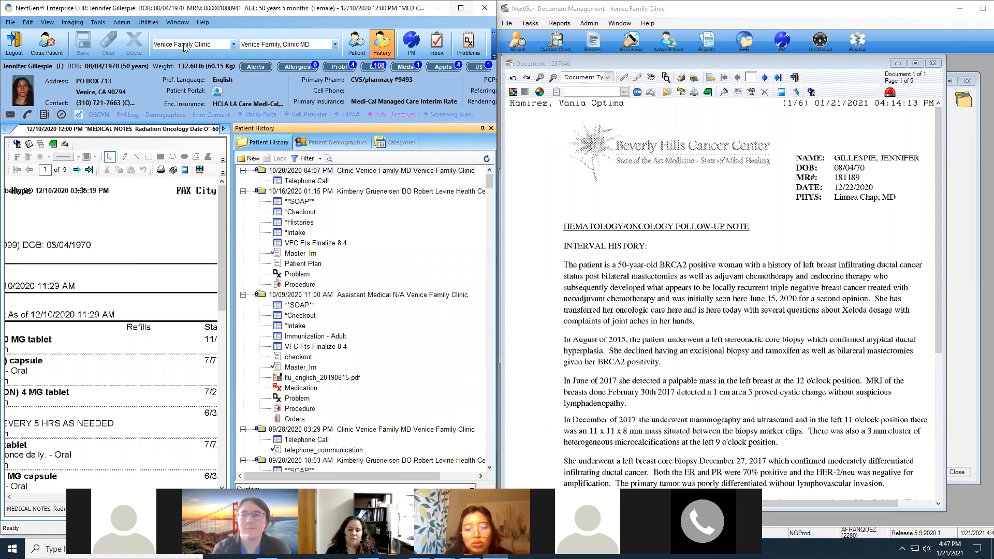
left_click_drag(419, 7, 1, 166)
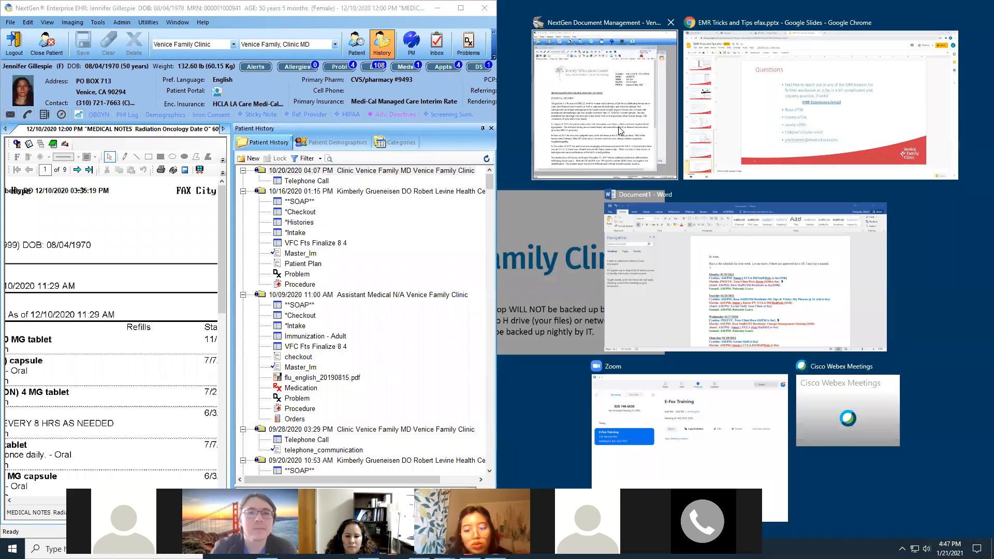
Set document type MEDICAL NOTES, enter the patient's record number, and date it 12/22/2020.
left_click(600, 130)
left_click(538, 107)
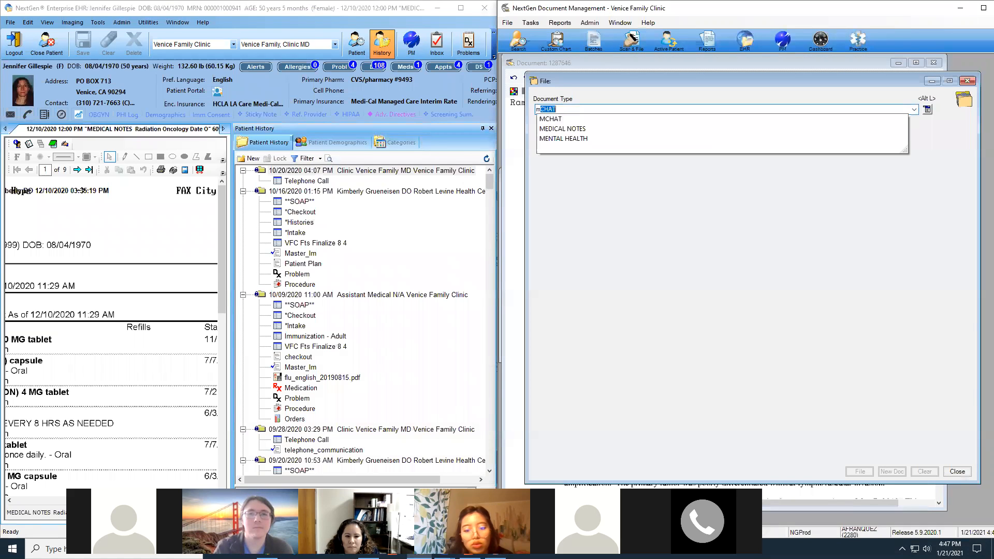
left_click(545, 121)
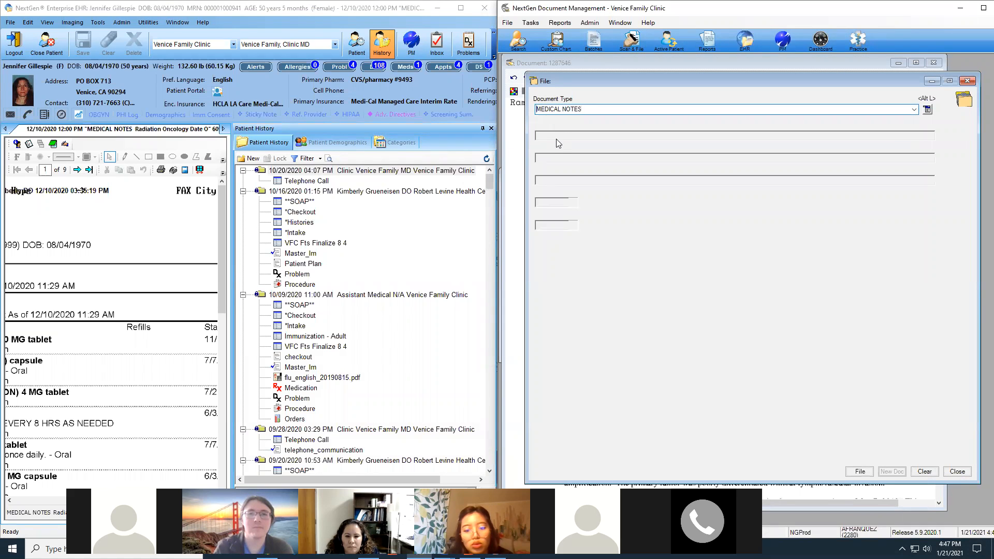
left_click(547, 136)
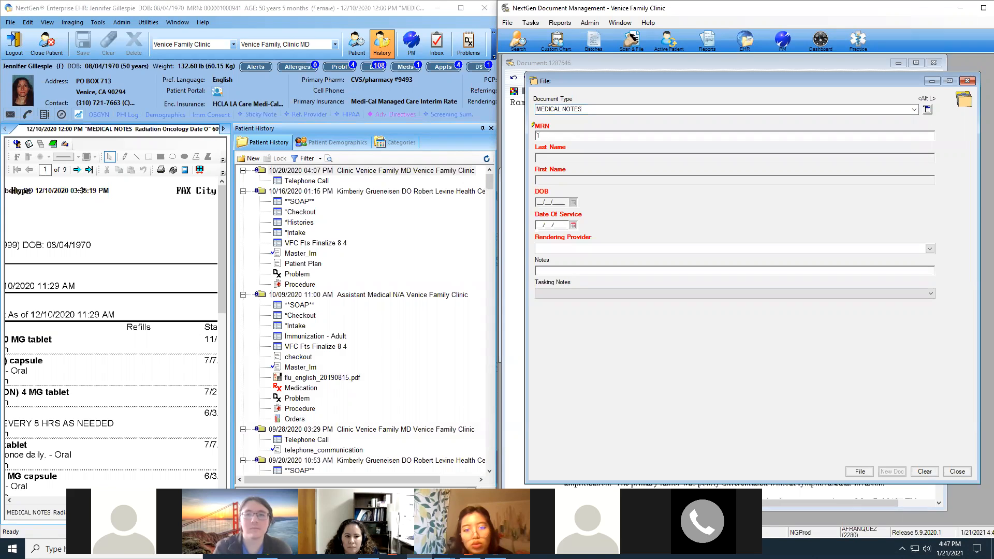
key("Tab")
left_click_drag(663, 81, 671, 122)
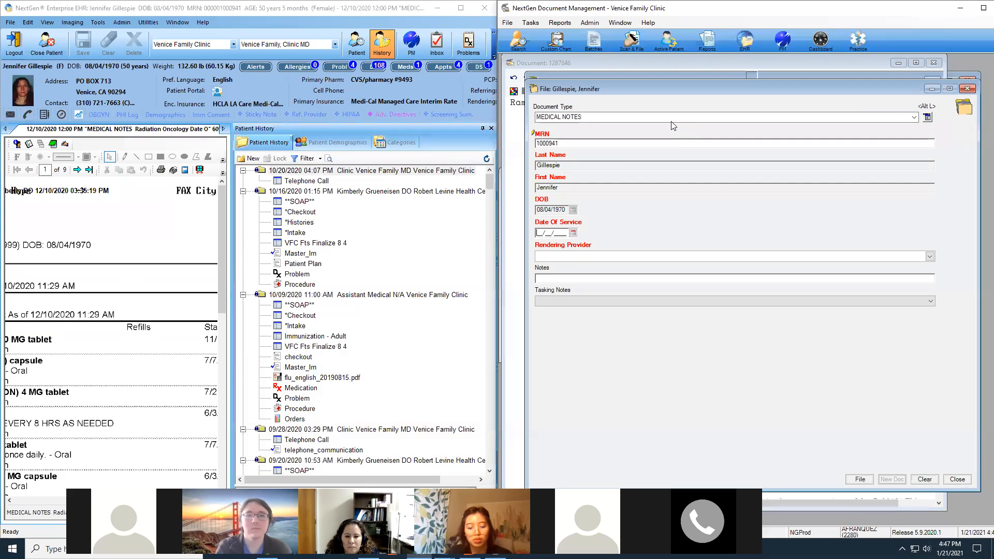
type("12/22/2020")
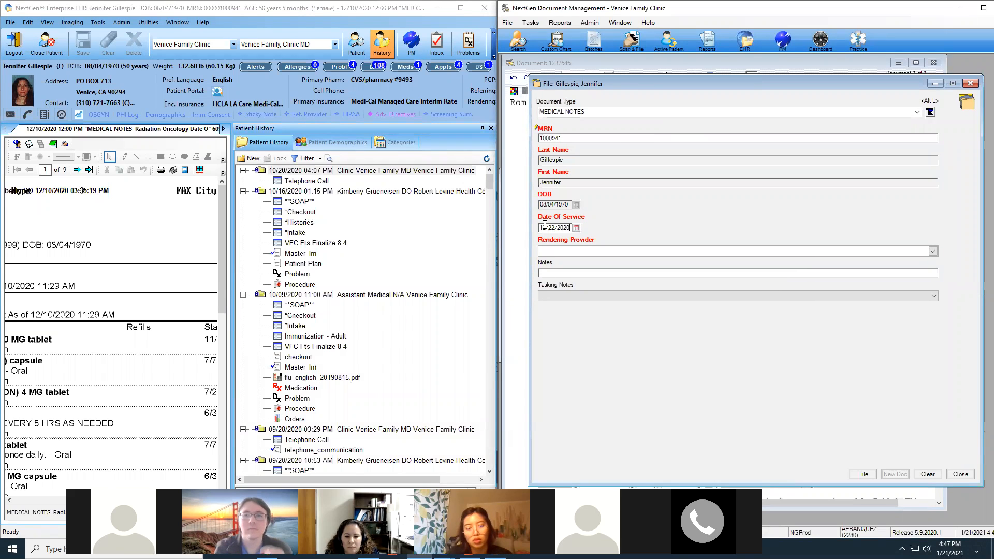
Choose the rendering provider and add the note 'Hematology/Oncology Follow Up Note'.
left_click(567, 252)
type("grue")
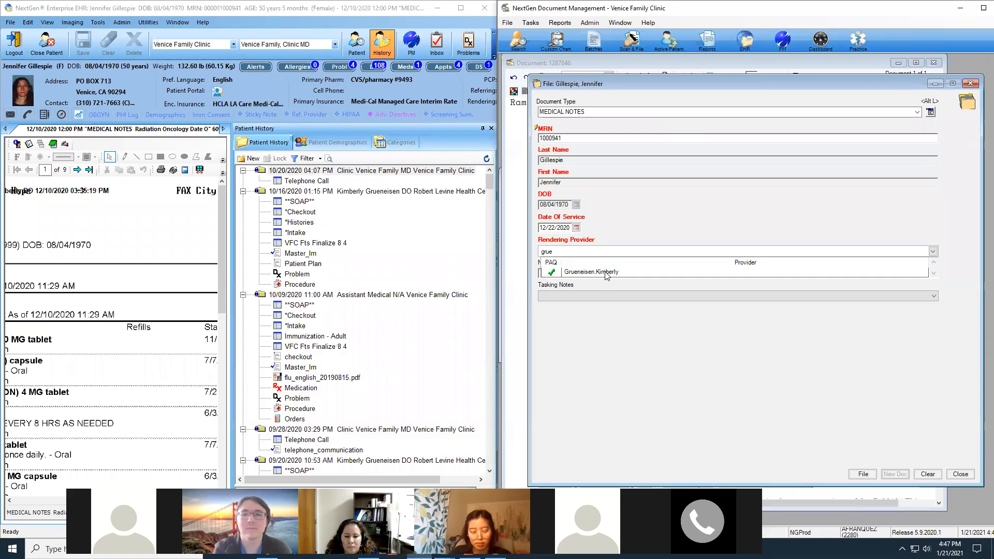
left_click(607, 273)
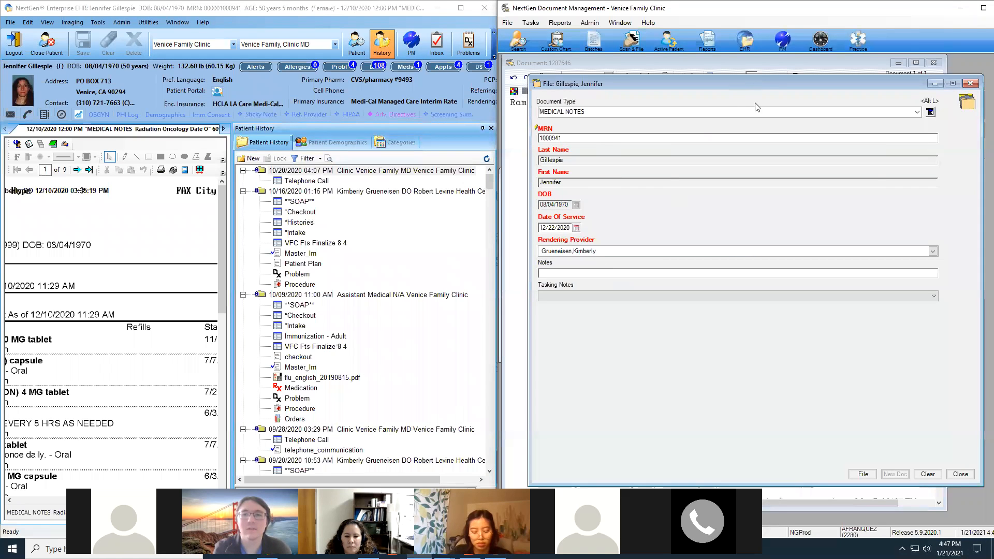
left_click(616, 449)
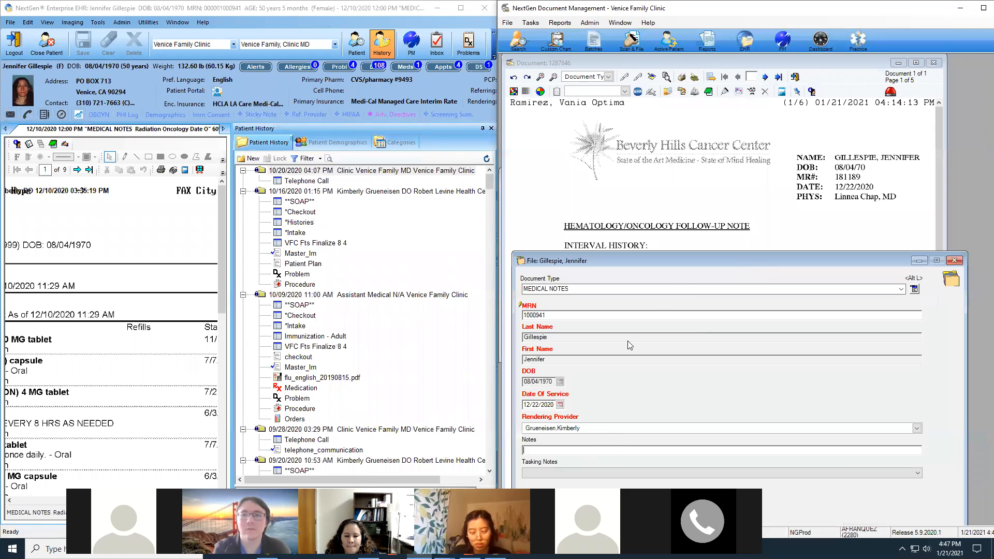
type("Hema")
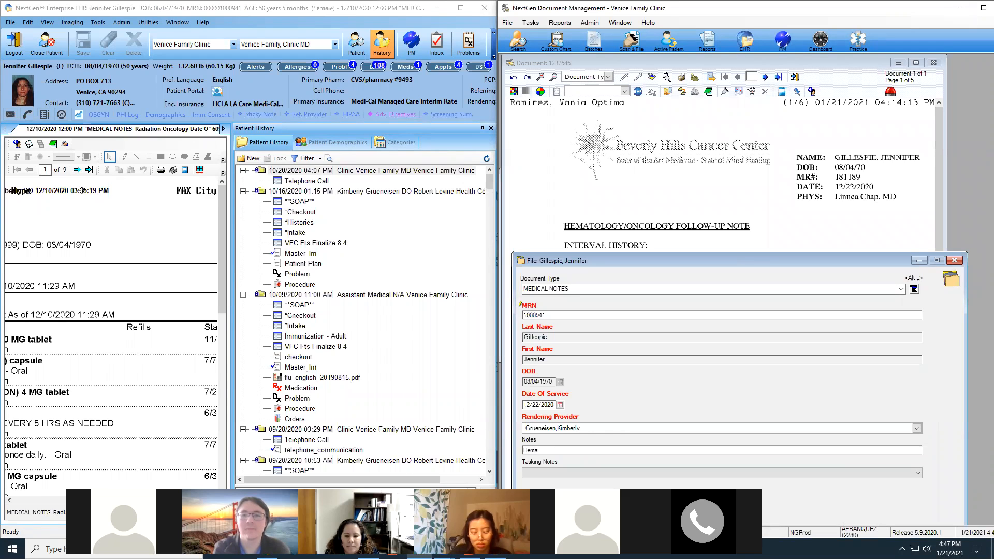
type("tology/Oncology")
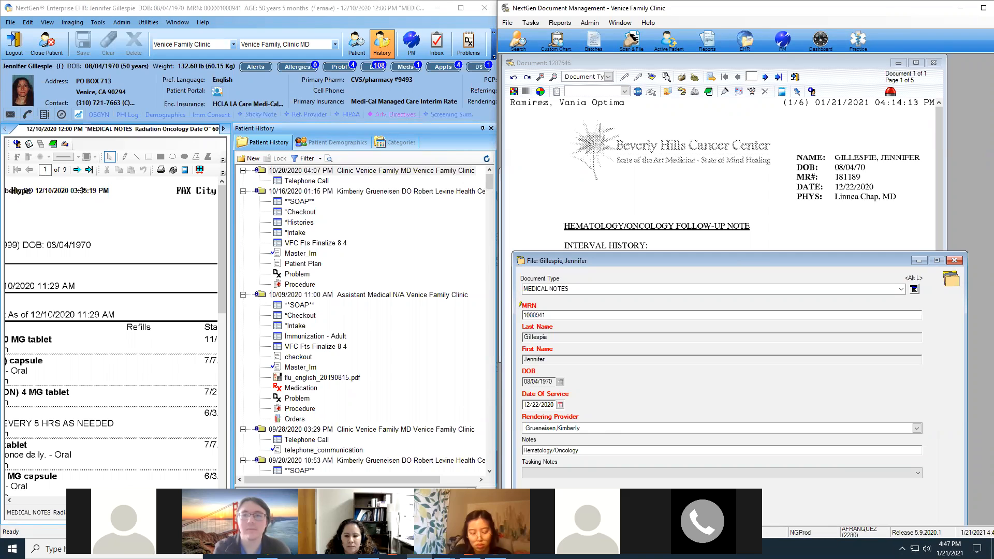
type(" Follow Up Note")
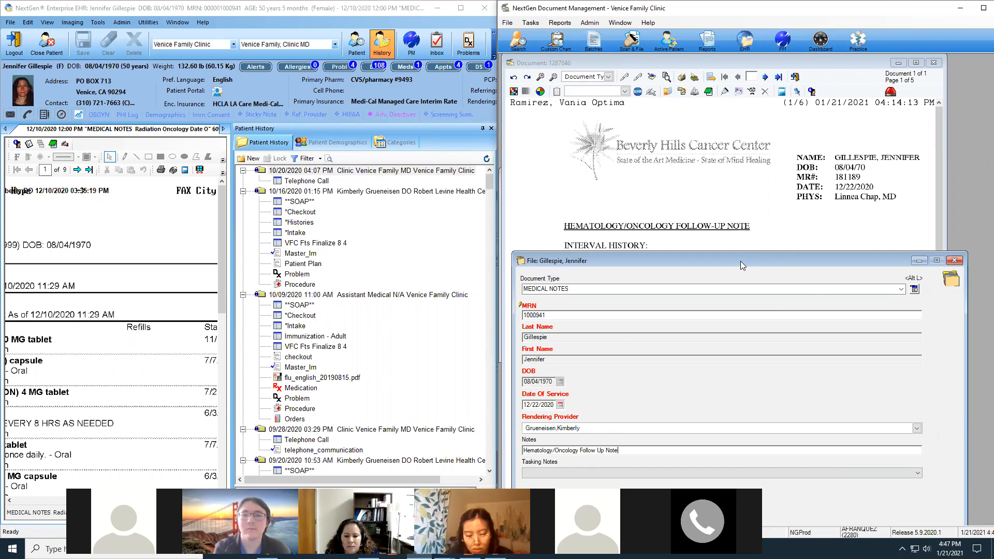
Page through the faxed note to review it, then file it to the patient's chart.
left_click_drag(741, 261, 763, 127)
left_click(766, 77)
scroll(803, 194, "down", 2)
scroll(792, 258, "up", 2)
left_click(766, 78)
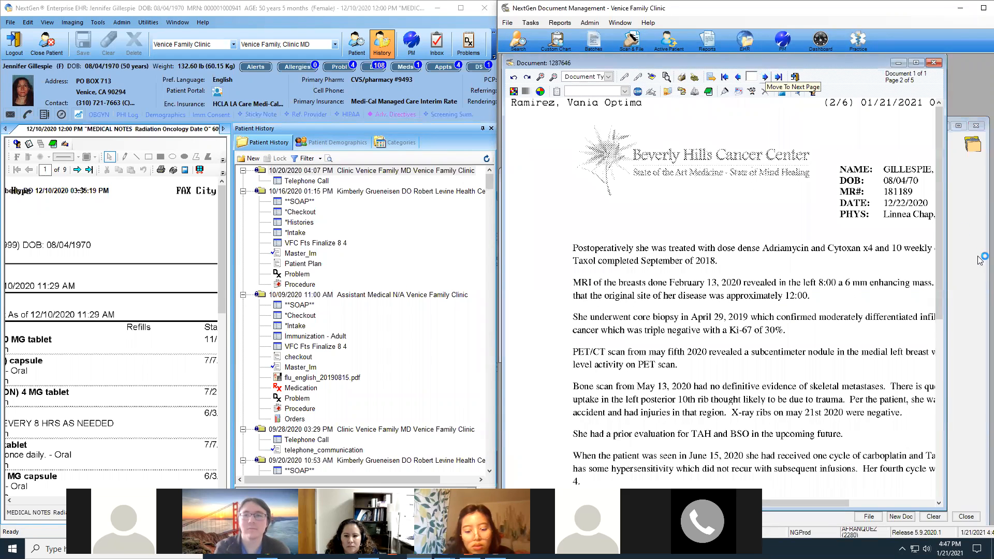
left_click(726, 78)
left_click(964, 242)
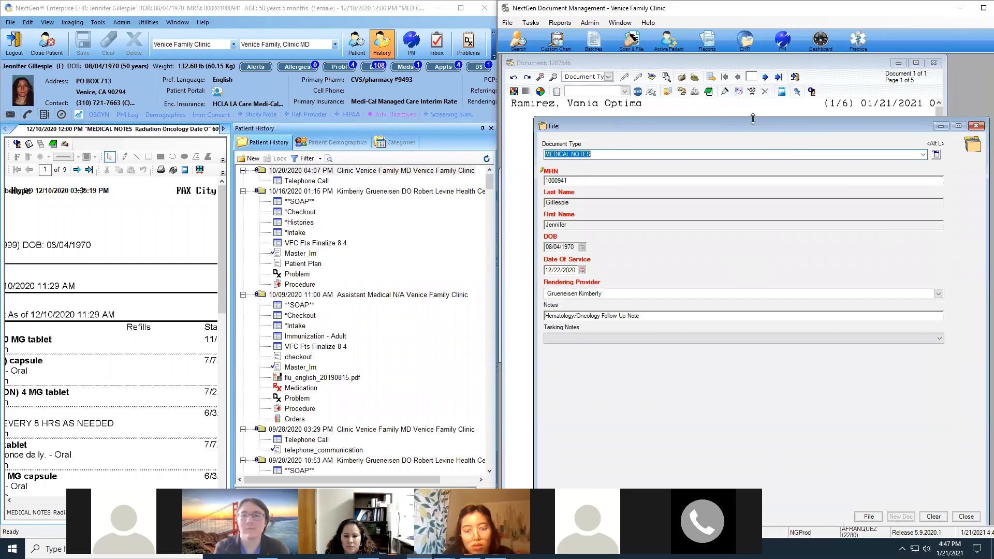
left_click_drag(748, 121, 714, 77)
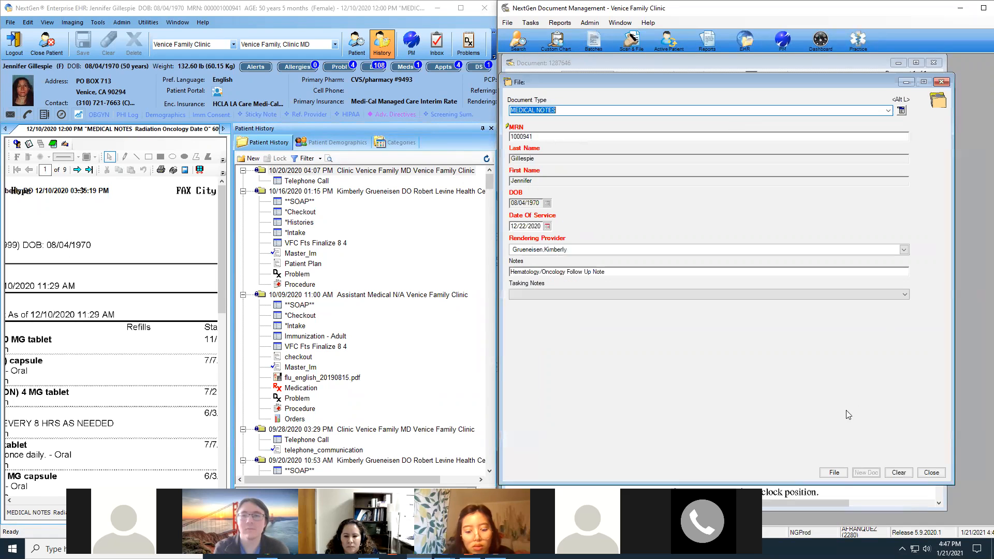
left_click(834, 472)
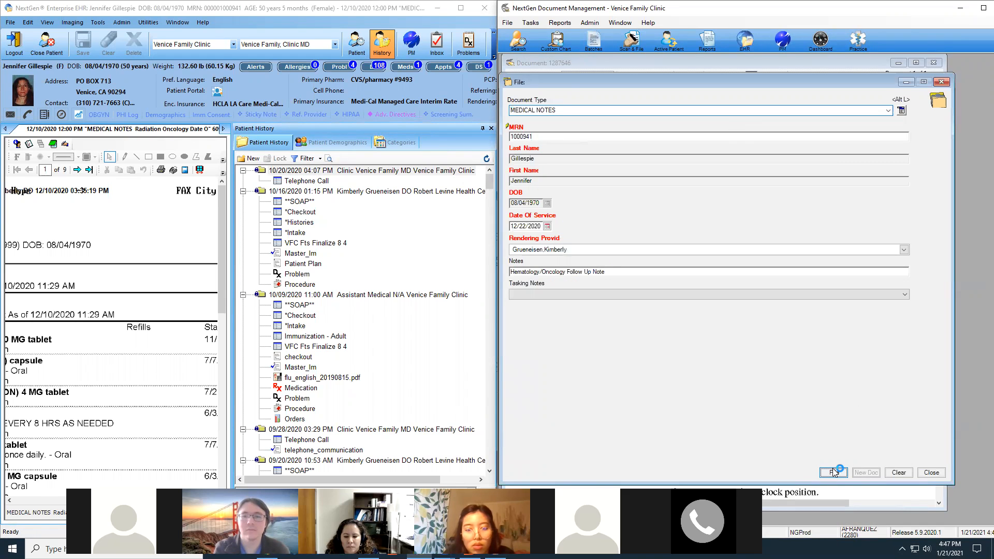
left_click(833, 472)
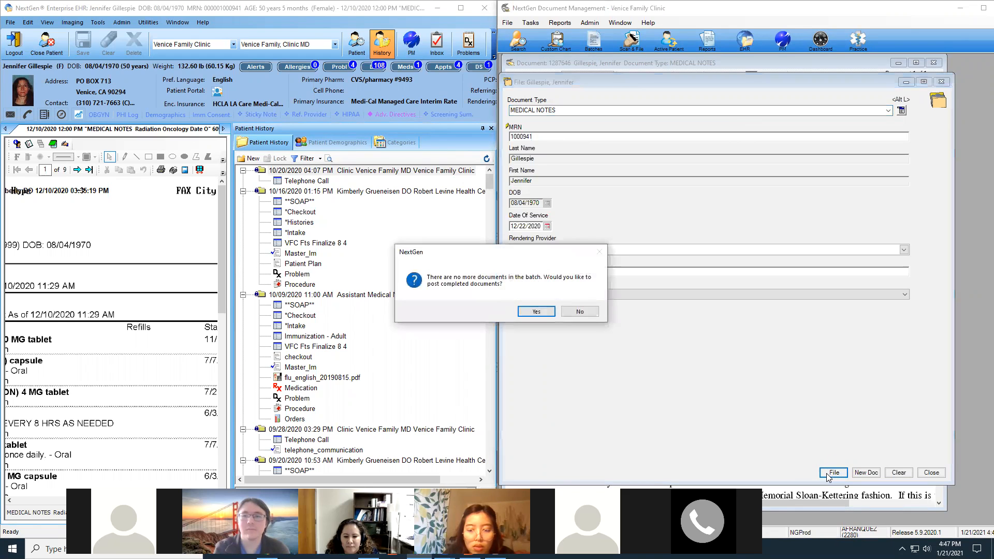
Post the completed batch and confirm Hematology/Oncology Follow Up Note appears under MEDICAL NOTES.
left_click(543, 313)
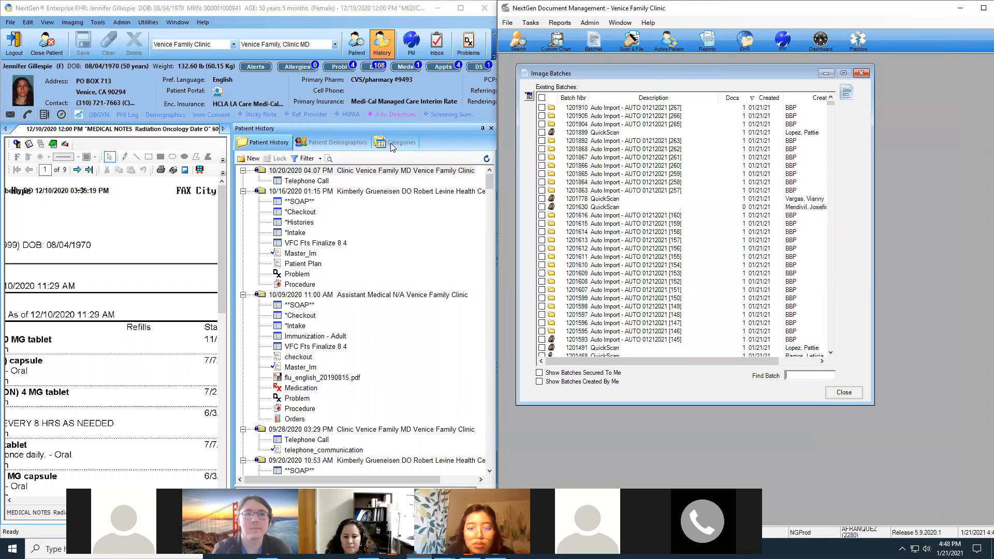
left_click(390, 143)
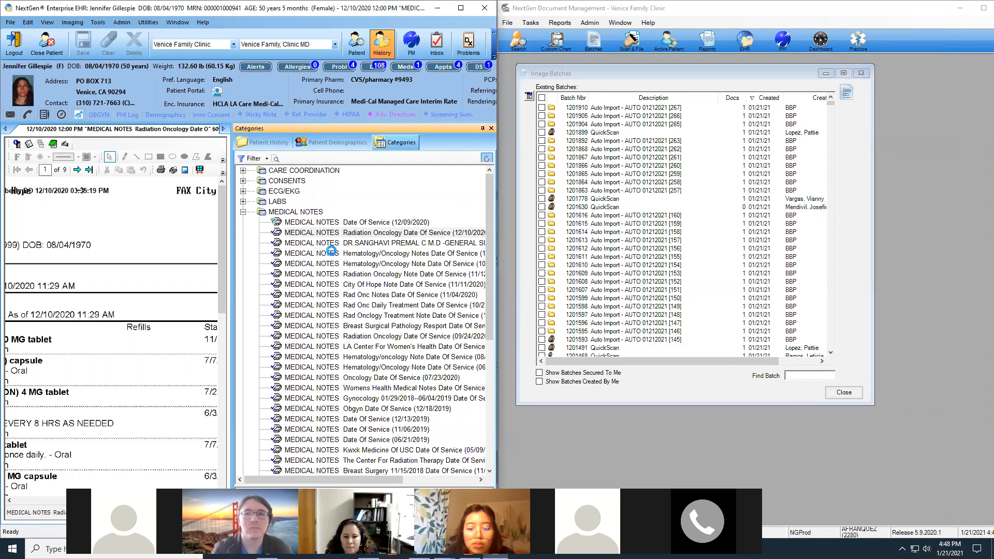
left_click(243, 213)
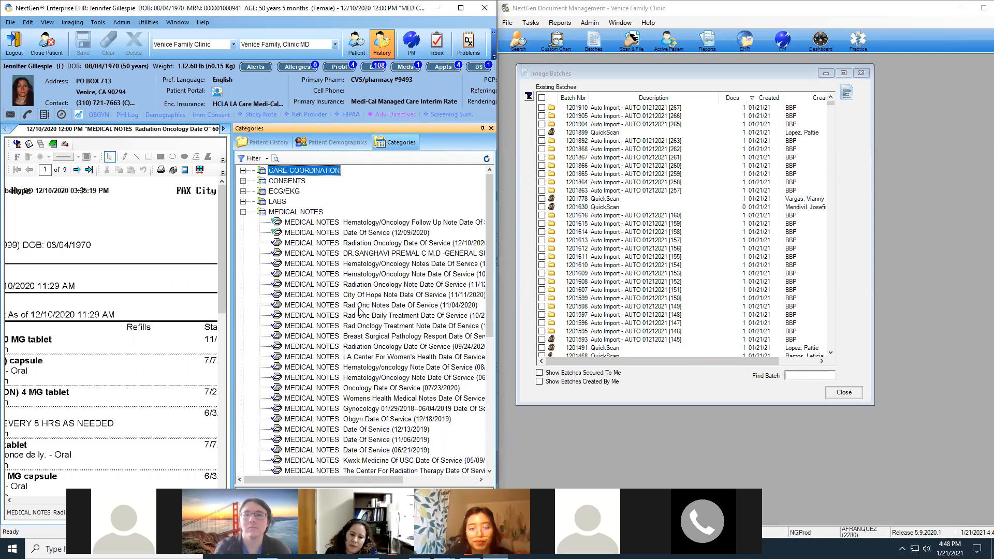
left_click_drag(352, 477, 387, 487)
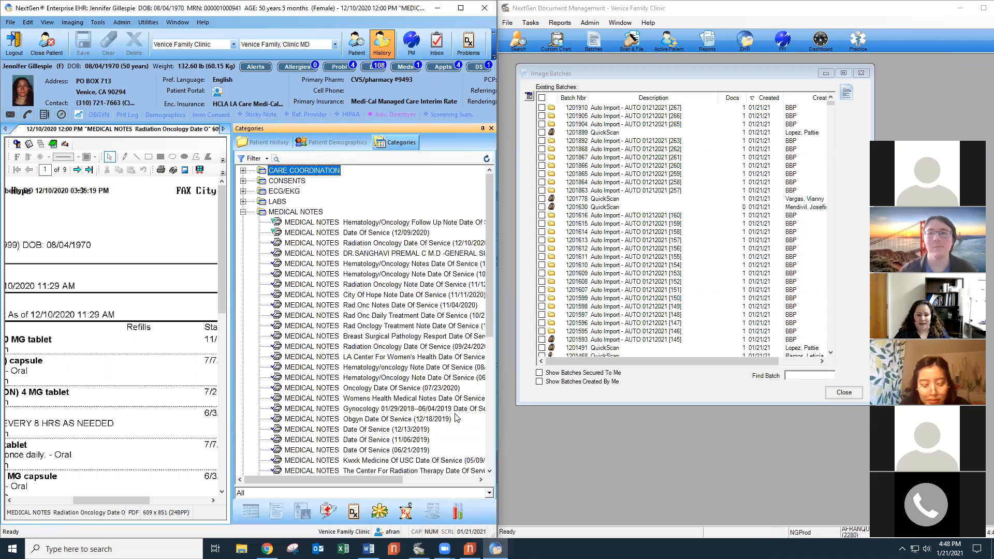
Open File Explorer and go to the Rose folder on the Encounters$ (N:) drive.
left_click(242, 549)
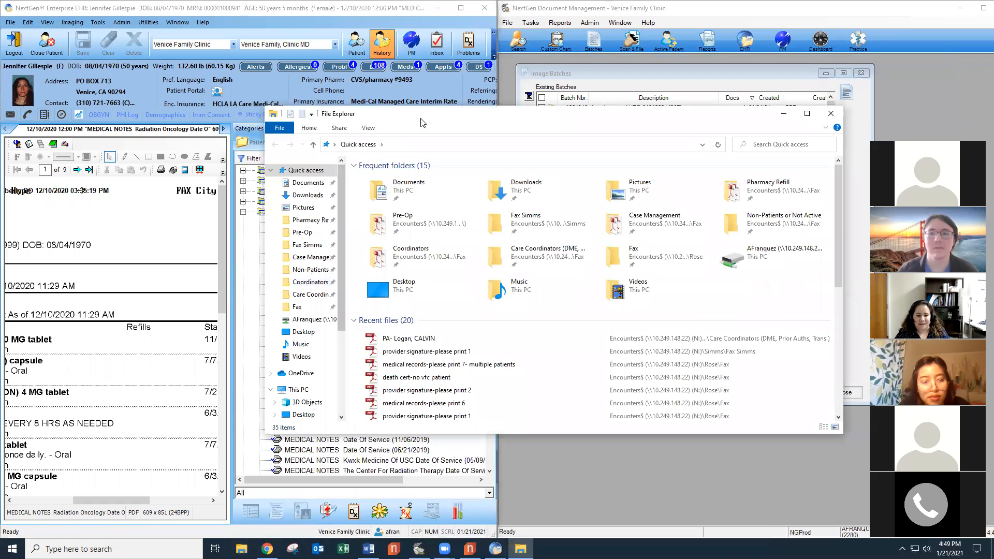
left_click_drag(376, 118, 327, 115)
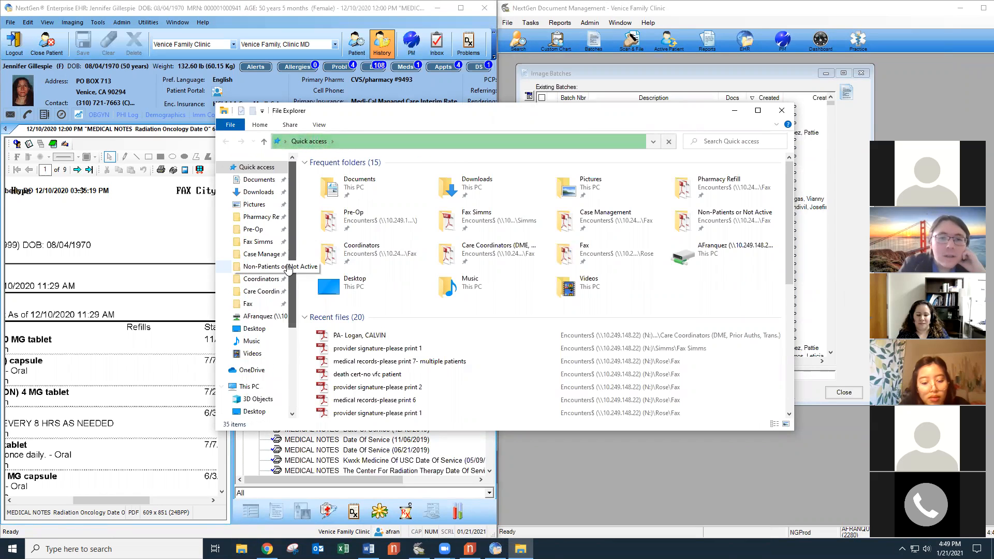
left_click_drag(292, 259, 293, 359)
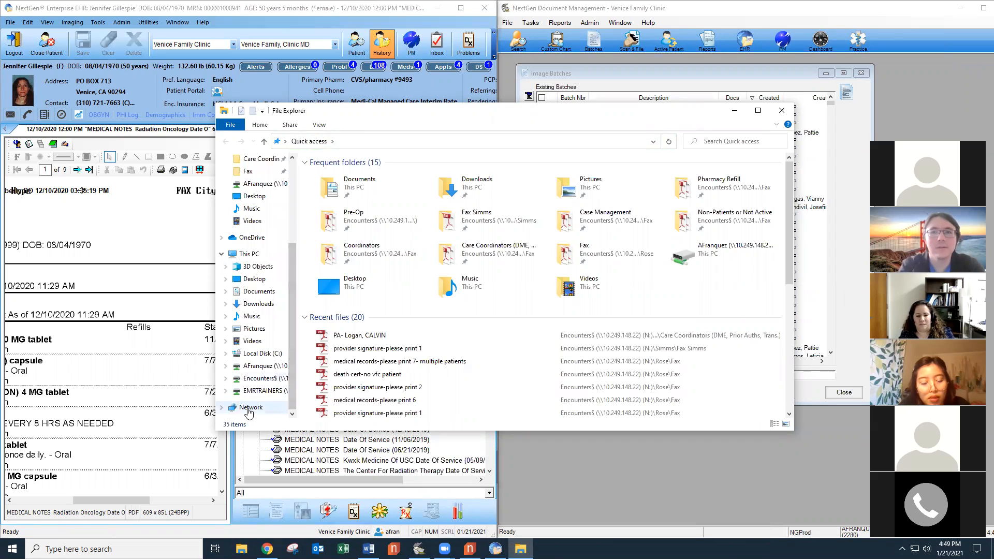
left_click(252, 382)
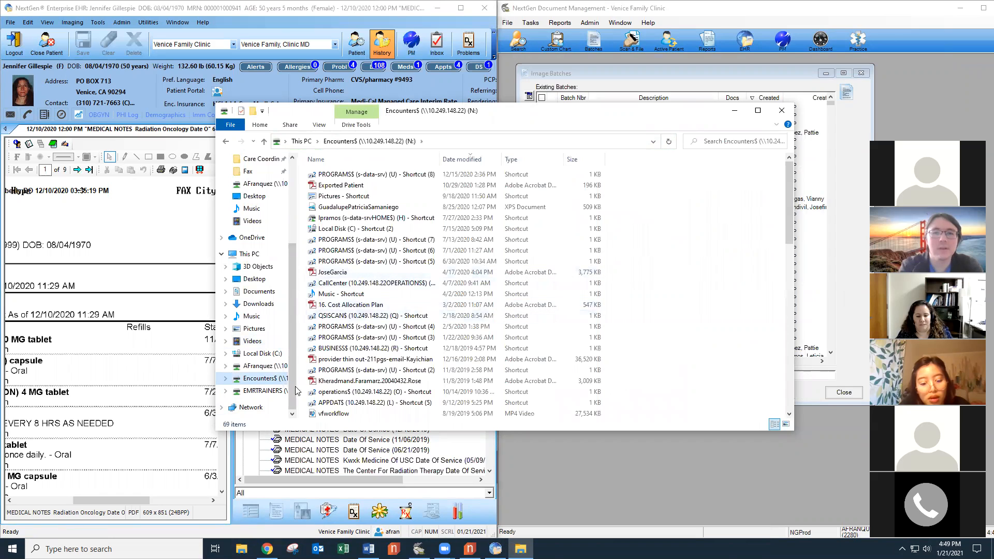
left_click(225, 379)
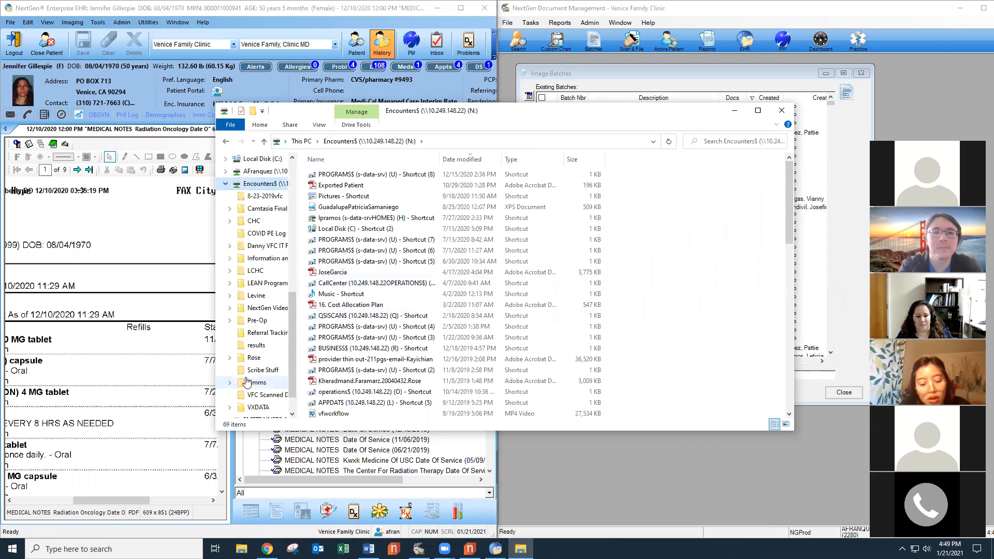
scroll(291, 341, "up", 1)
scroll(291, 340, "up", 1)
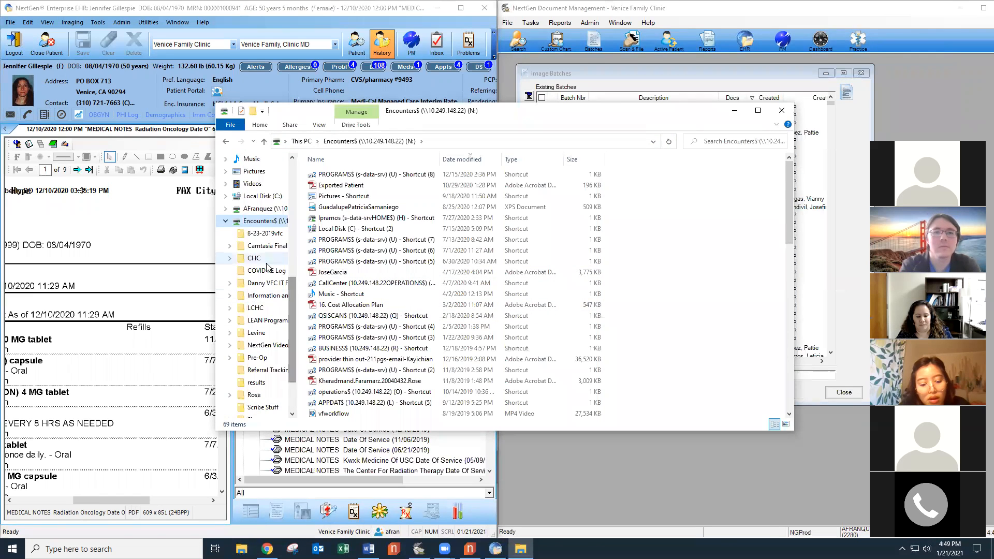
left_click_drag(291, 336, 291, 340)
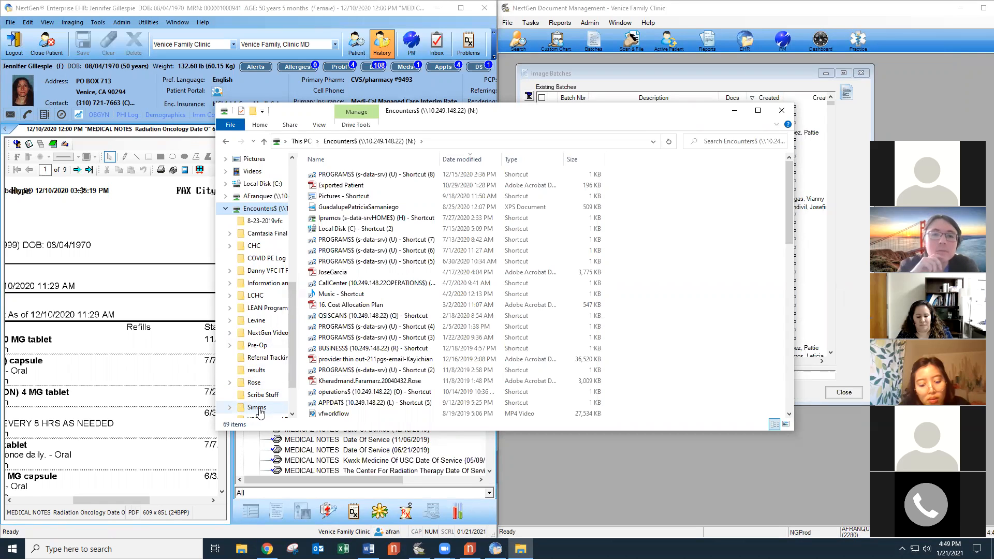
left_click(253, 383)
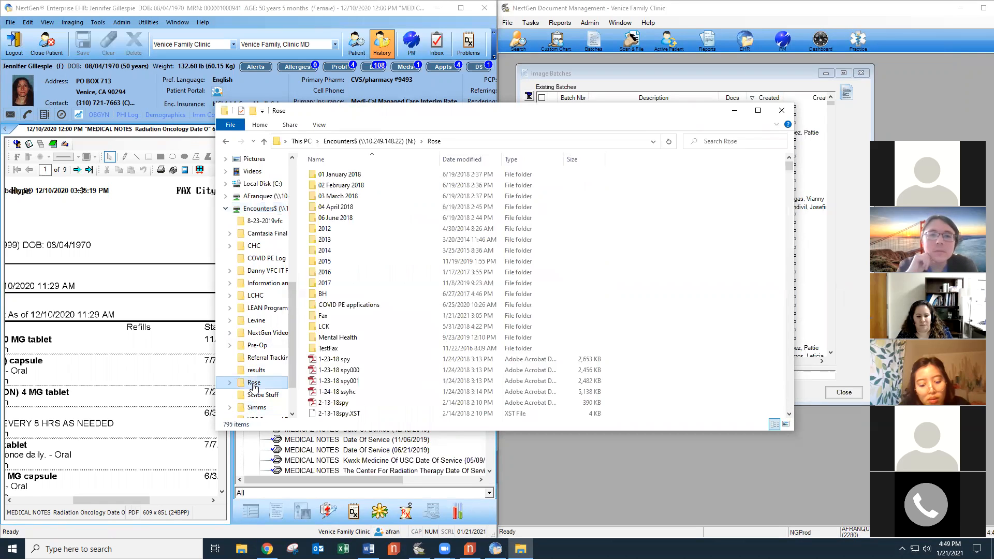
Open the Fax folder inside Rose, showing Archive, Pharmacy and the faxed PDFs.
double_click(323, 316)
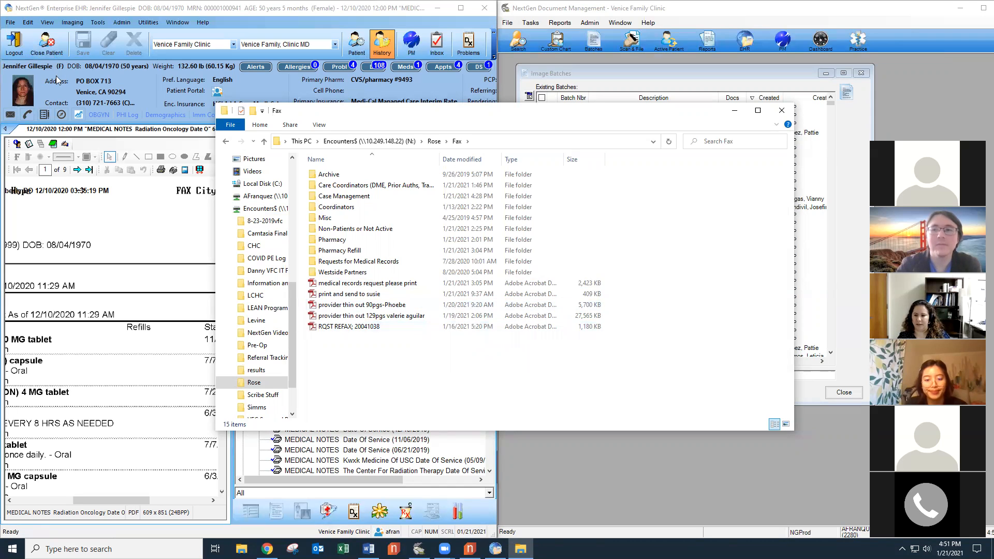
Close the patient chart in the EHR and close the Fax folder window.
left_click(26, 54)
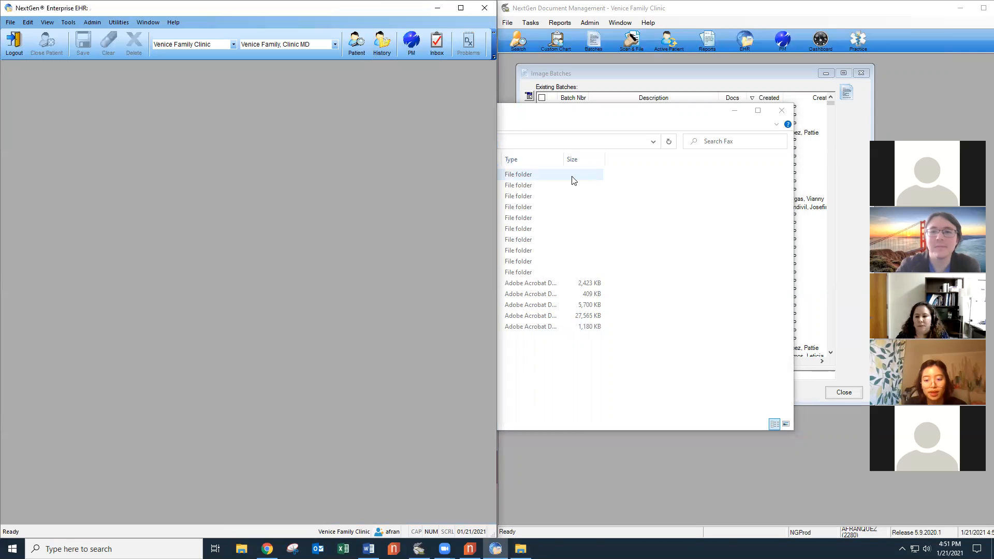
left_click(707, 117)
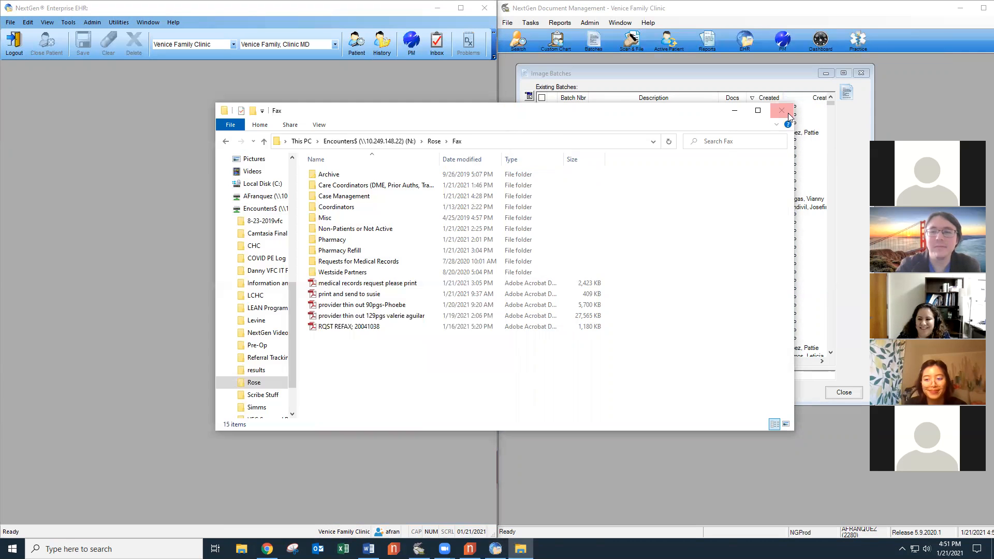
left_click(782, 110)
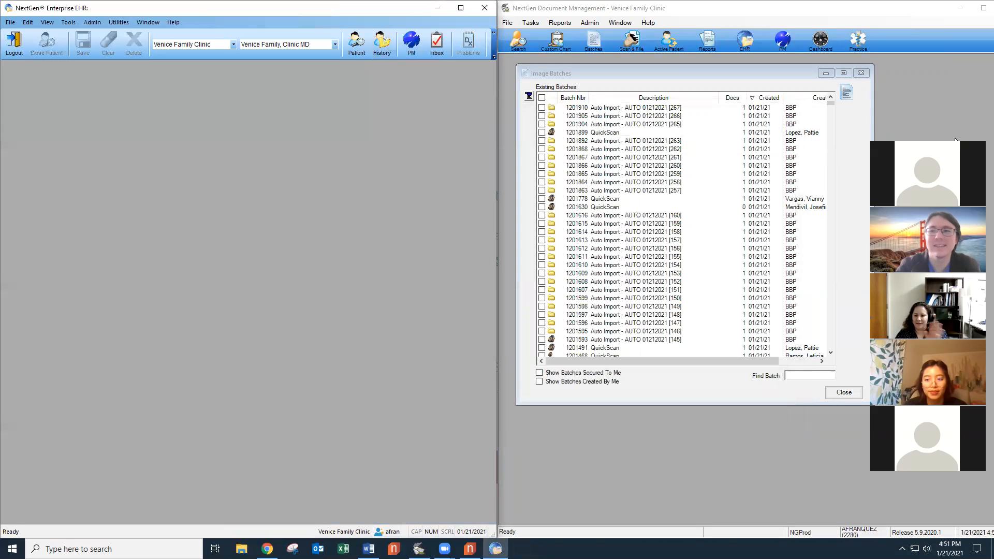